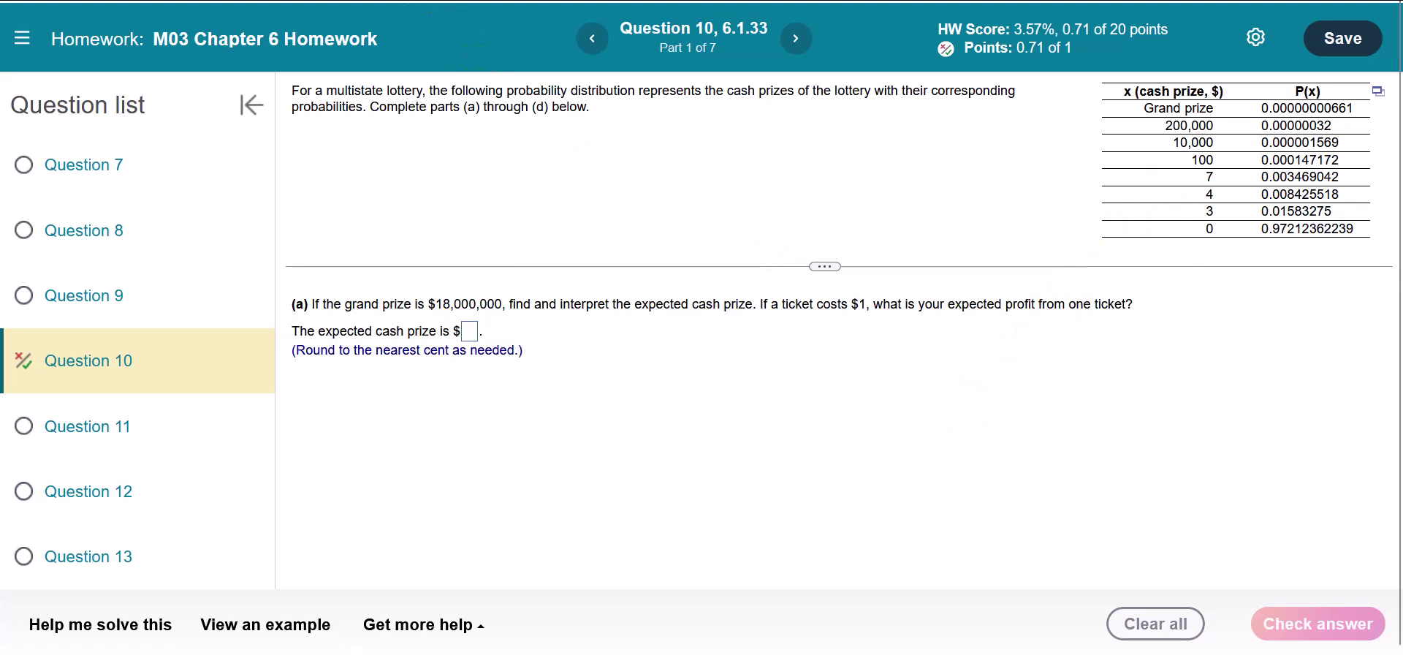
Place the Excel lottery x and P(x) data beside the question and show the mean/variance formulas sheet
{"action": "key", "text": "alt+Tab"}
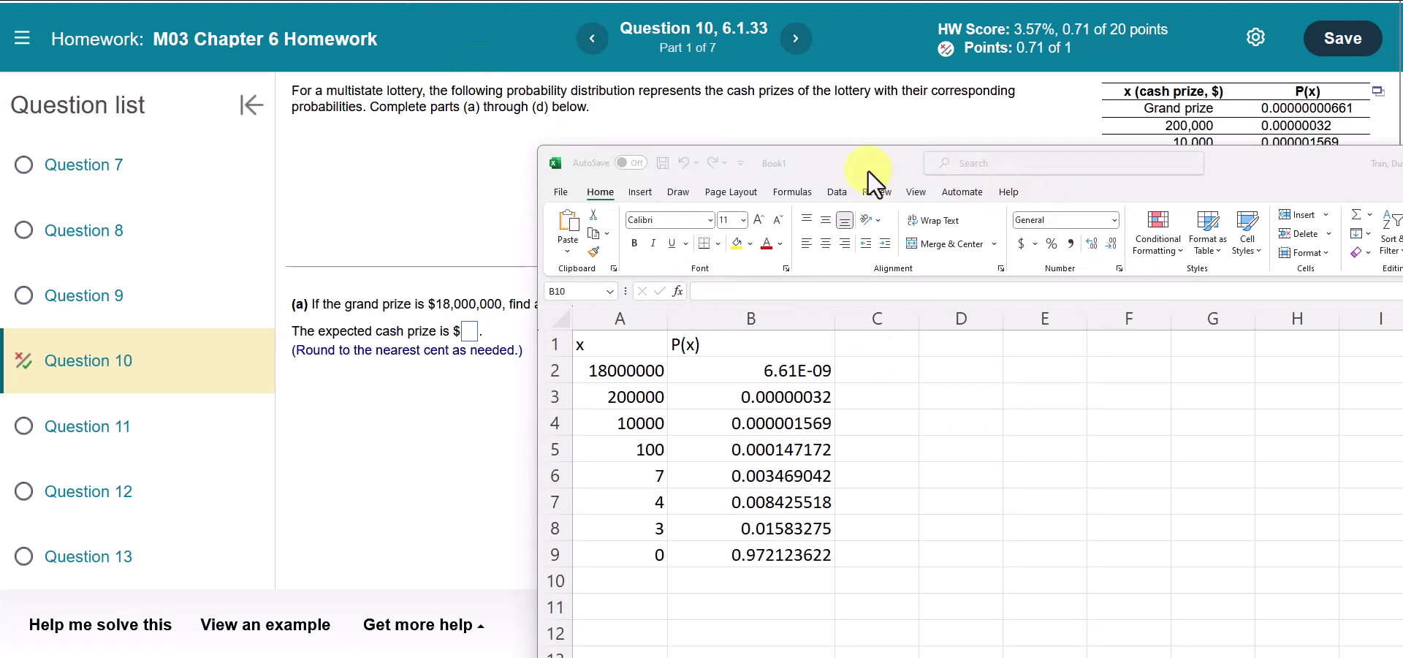
{"action": "left_click_drag", "start_coordinate": [868, 169], "coordinate": [334, 61]}
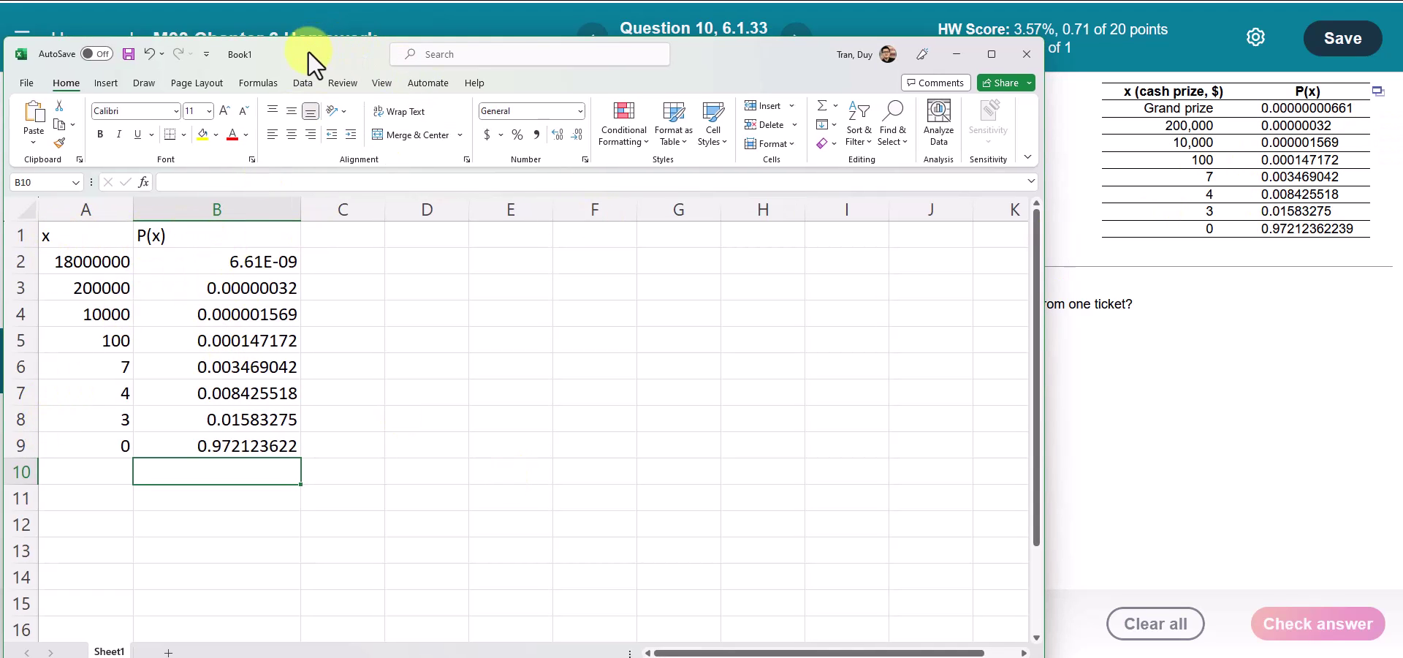
{"action": "left_click_drag", "start_coordinate": [309, 51], "coordinate": [950, 124]}
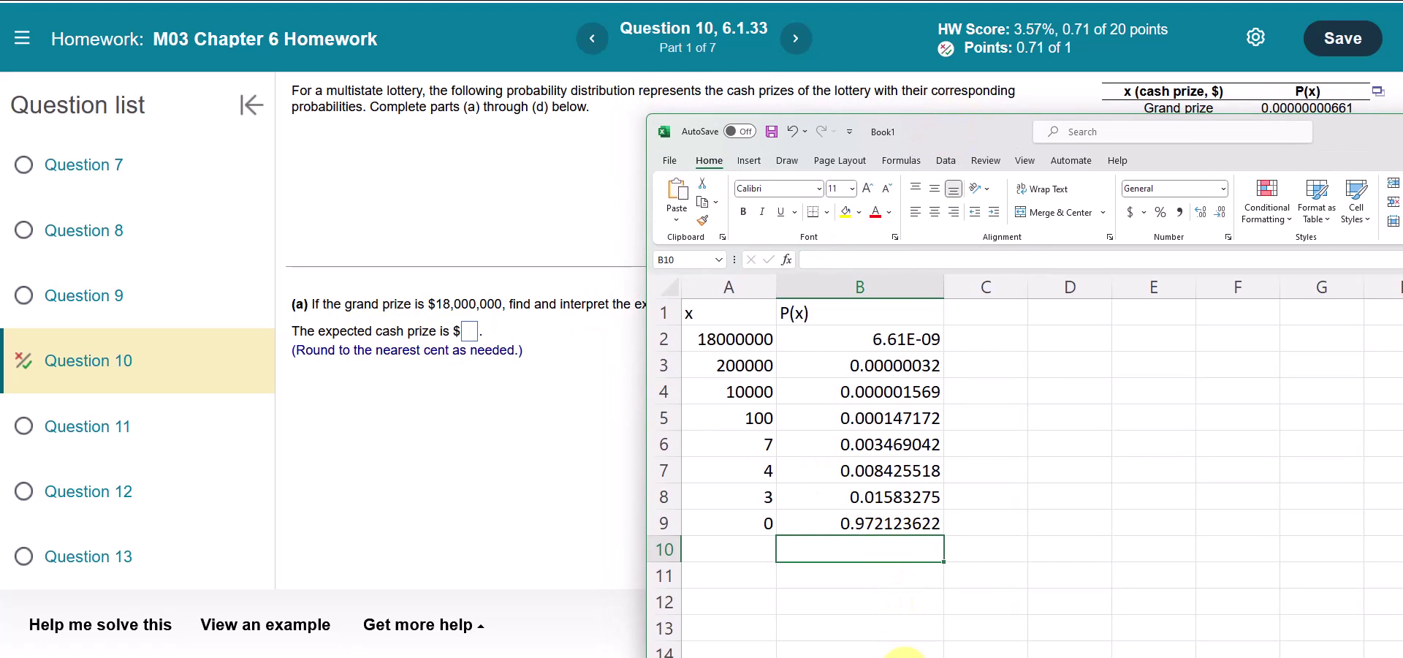
{"action": "left_click", "coordinate": [904, 656]}
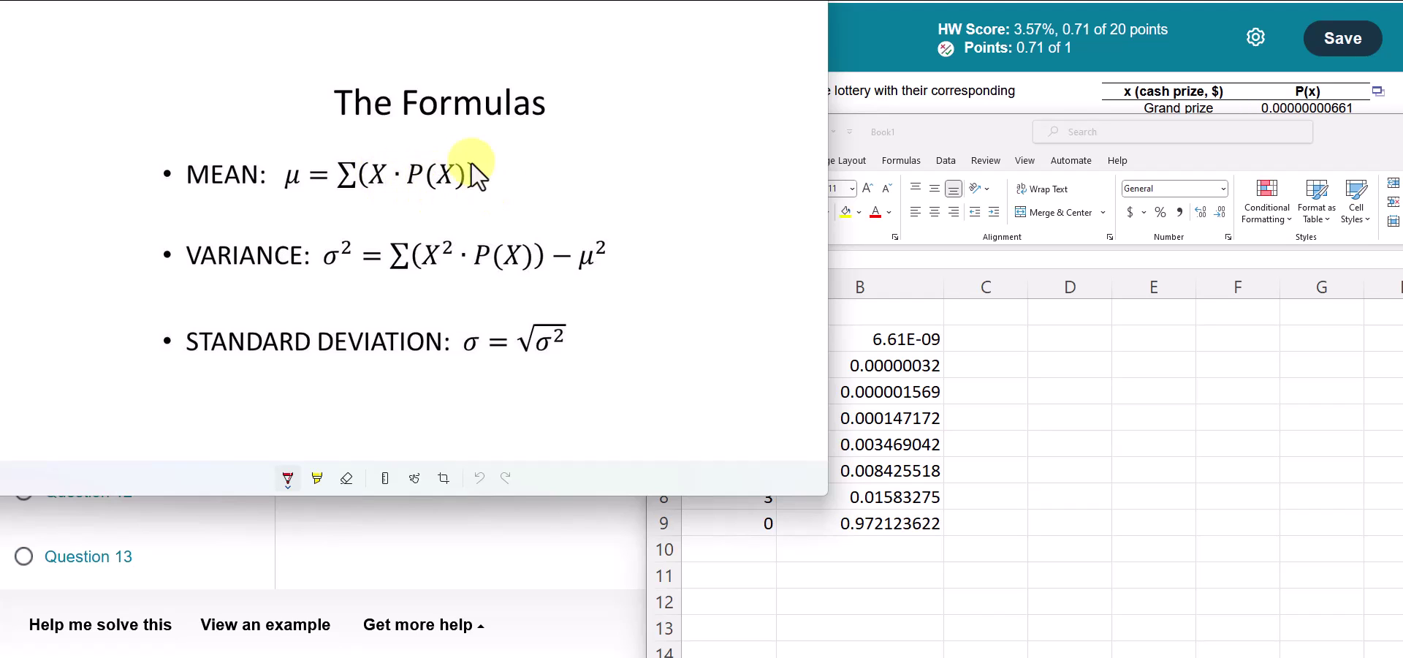
Head column C of the spreadsheet with 'x*P(x)'
{"action": "left_click", "coordinate": [951, 130]}
{"action": "left_click_drag", "start_coordinate": [899, 129], "coordinate": [941, 32]}
{"action": "left_click", "coordinate": [1038, 215]}
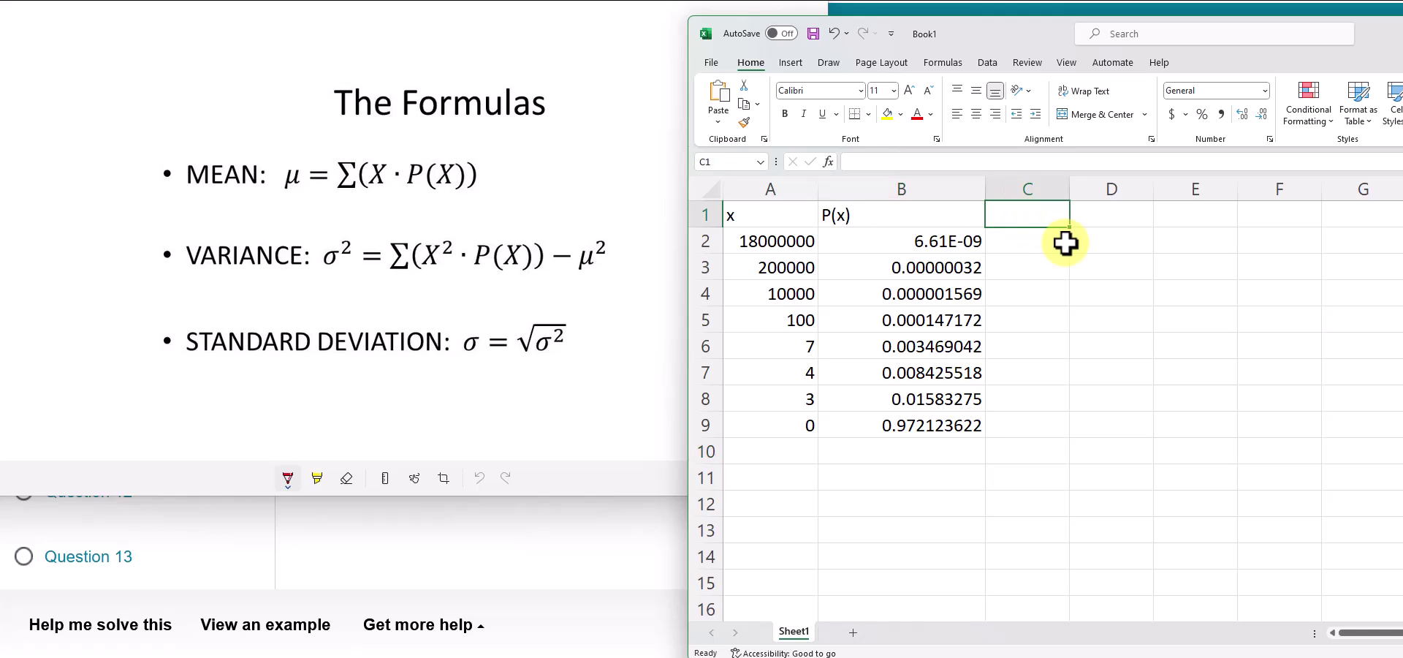
{"action": "type", "text": "x*"}
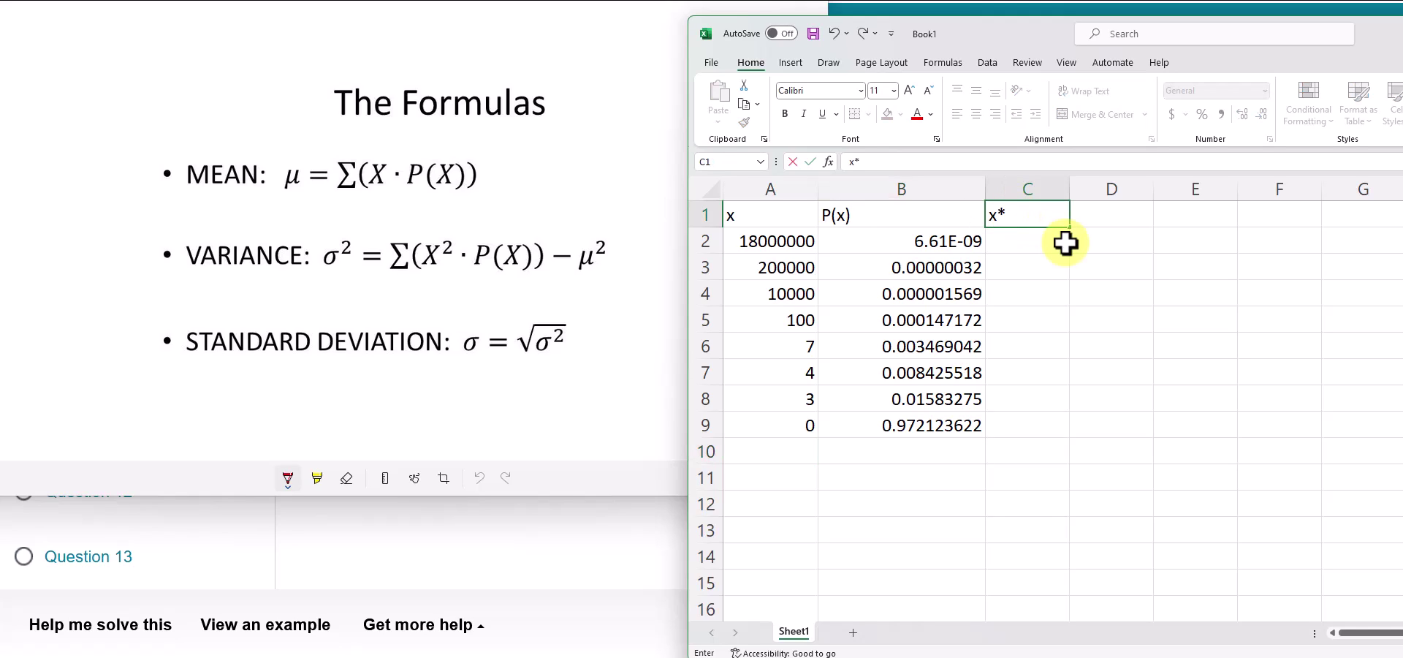
{"action": "type", "text": "P(x)"}
{"action": "key", "text": "Return"}
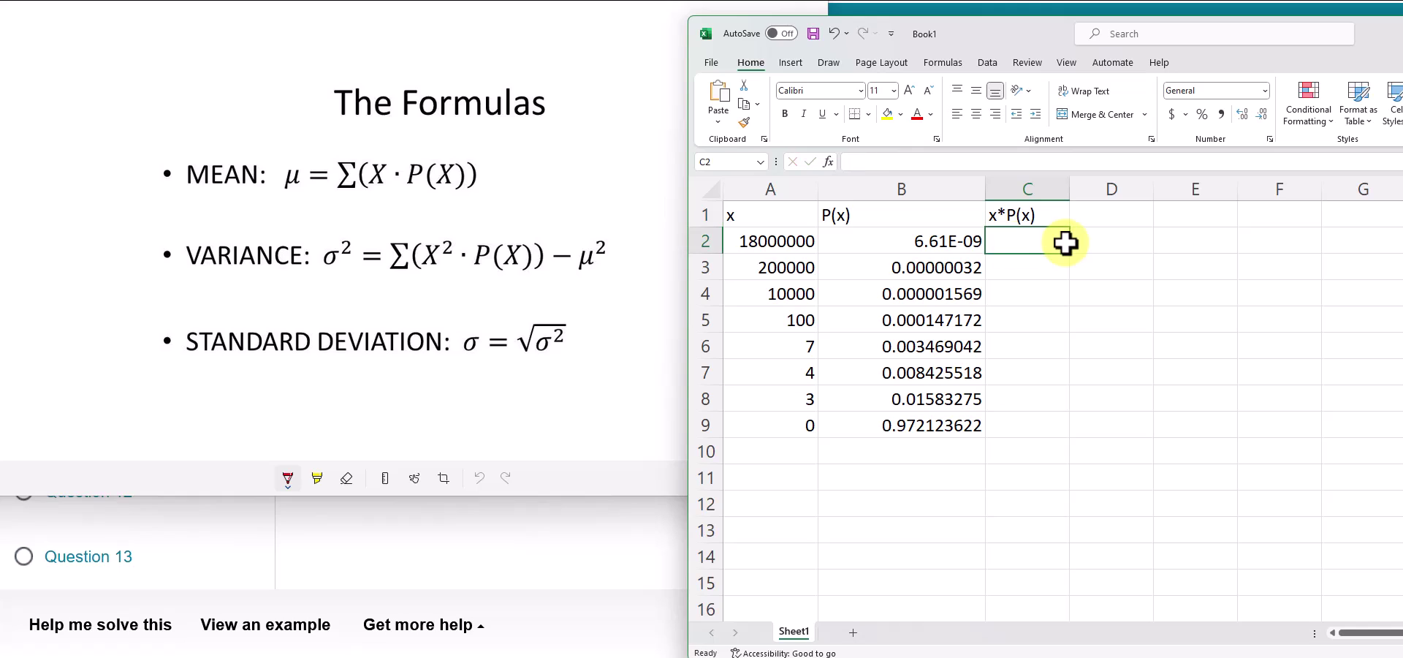
Enter =A2*B2 in C2 to multiply the grand prize by its probability
{"action": "left_click", "coordinate": [773, 245]}
{"action": "left_click", "coordinate": [860, 249]}
{"action": "left_click", "coordinate": [777, 248]}
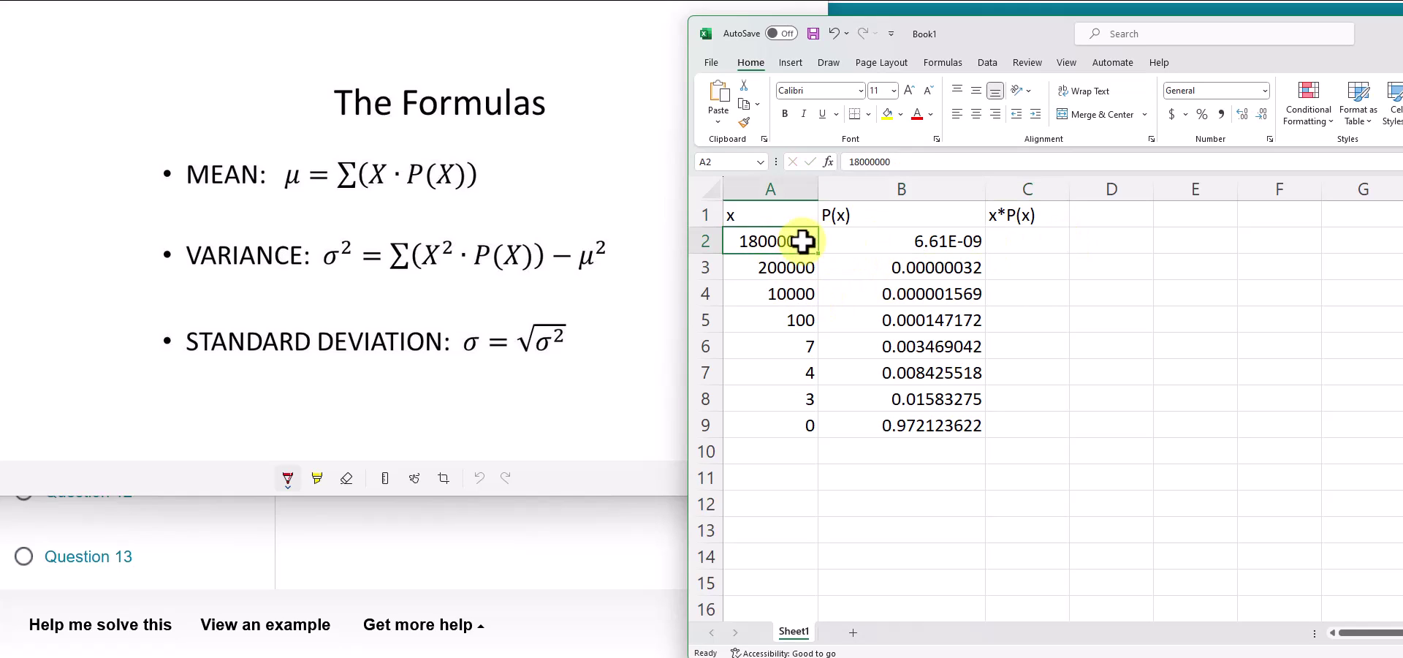
{"action": "left_click", "coordinate": [882, 242]}
{"action": "left_click", "coordinate": [1016, 249]}
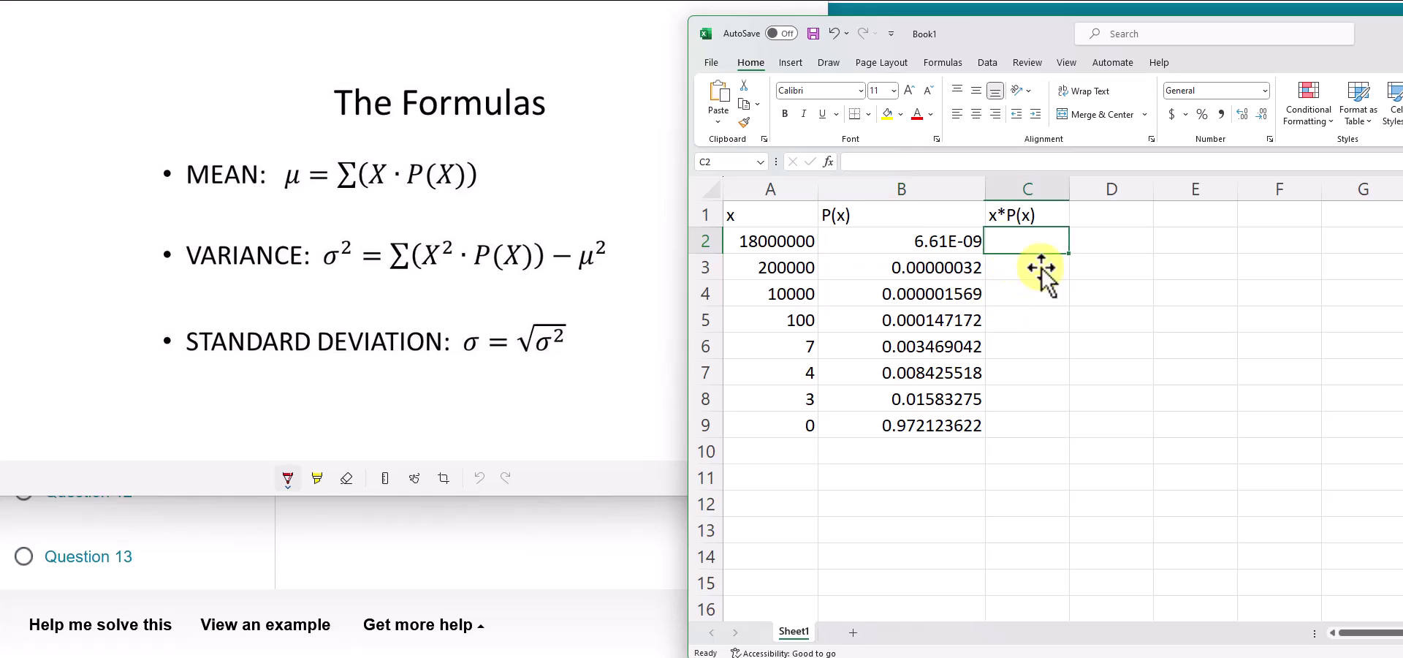
{"action": "type", "text": "="}
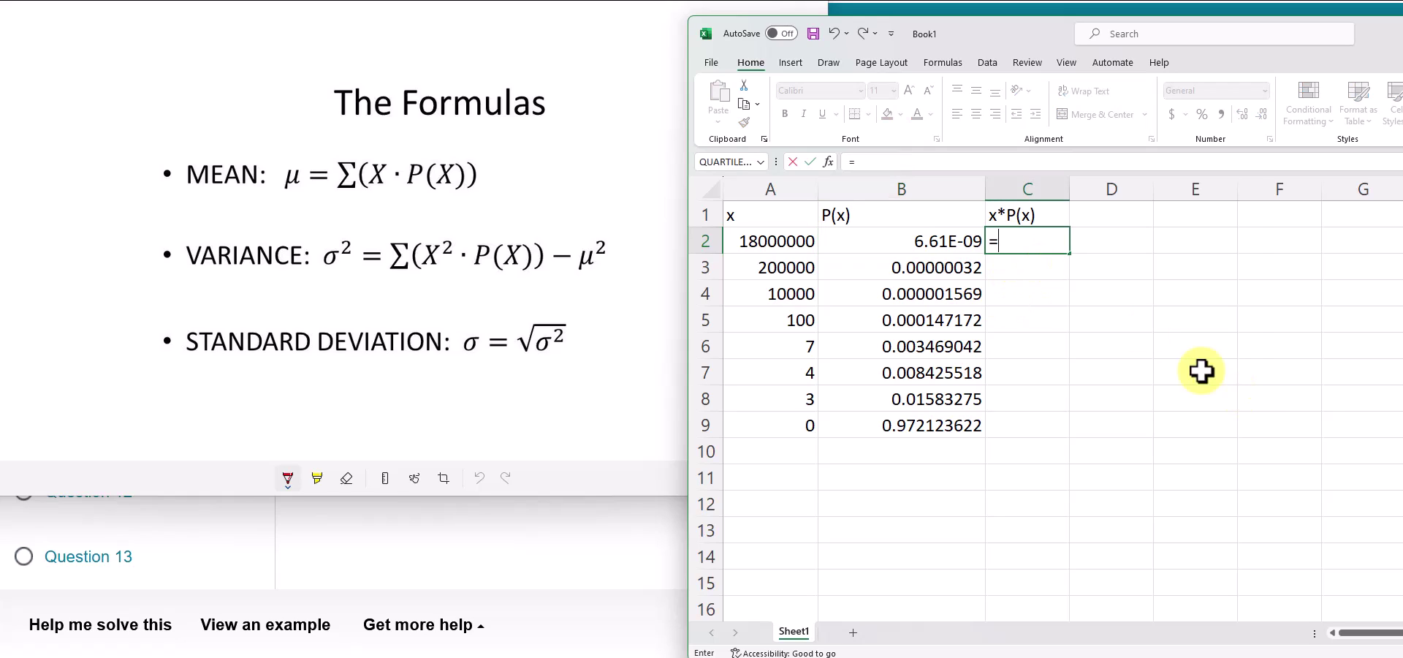
{"action": "left_click", "coordinate": [773, 245]}
{"action": "type", "text": "*"}
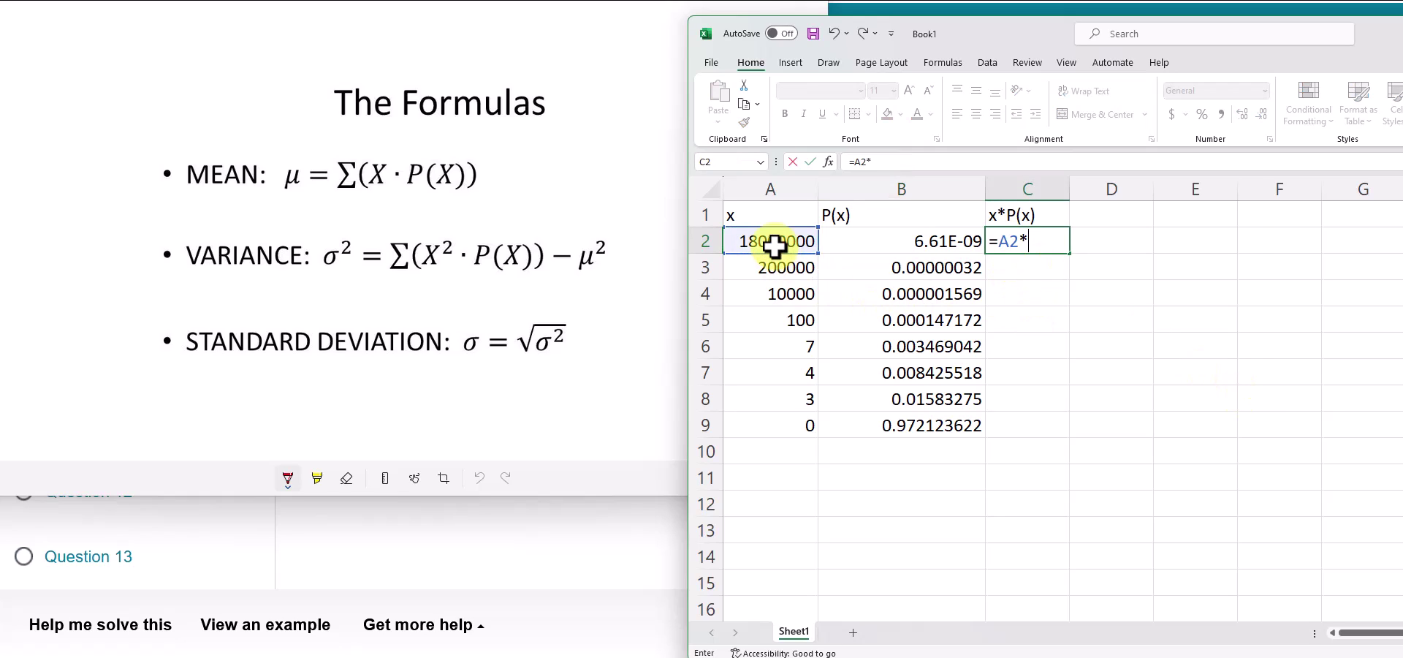
{"action": "left_click", "coordinate": [870, 247]}
{"action": "key", "text": "Return"}
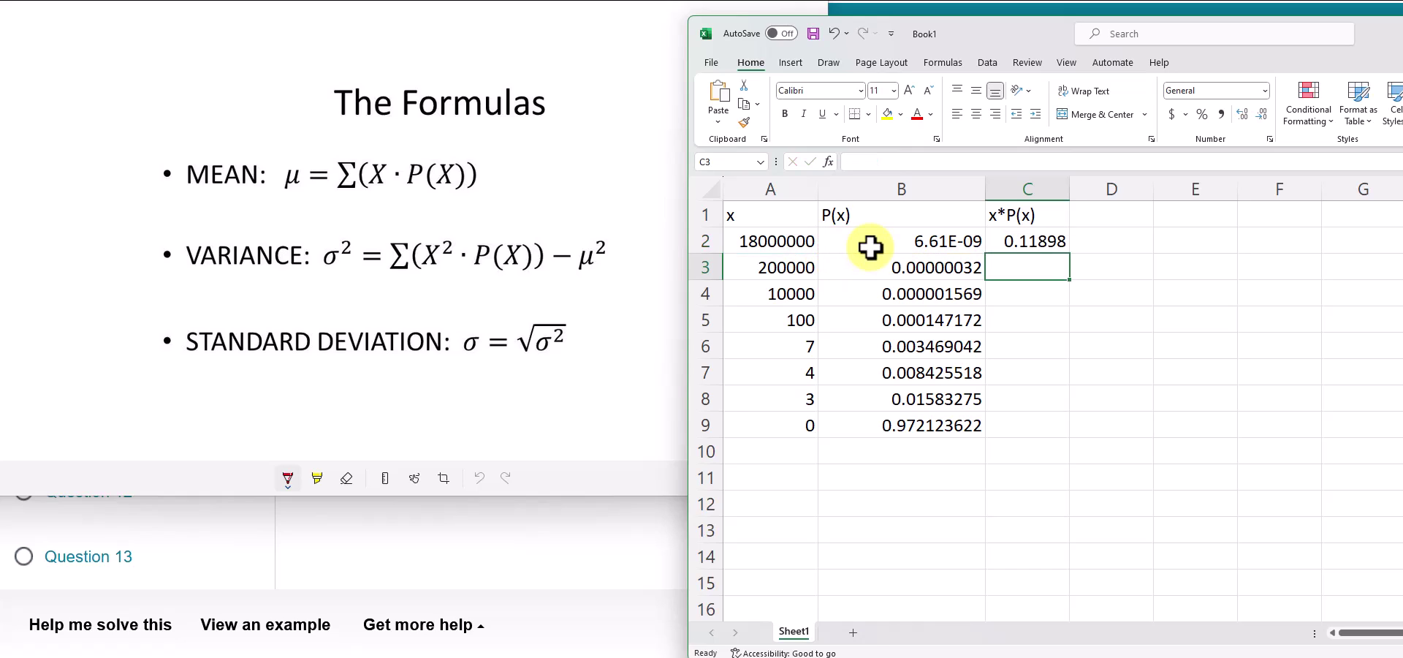
Fill the product formula down from C2 to C9
{"action": "left_click", "coordinate": [1063, 242]}
{"action": "left_click_drag", "start_coordinate": [1069, 253], "coordinate": [1069, 436]}
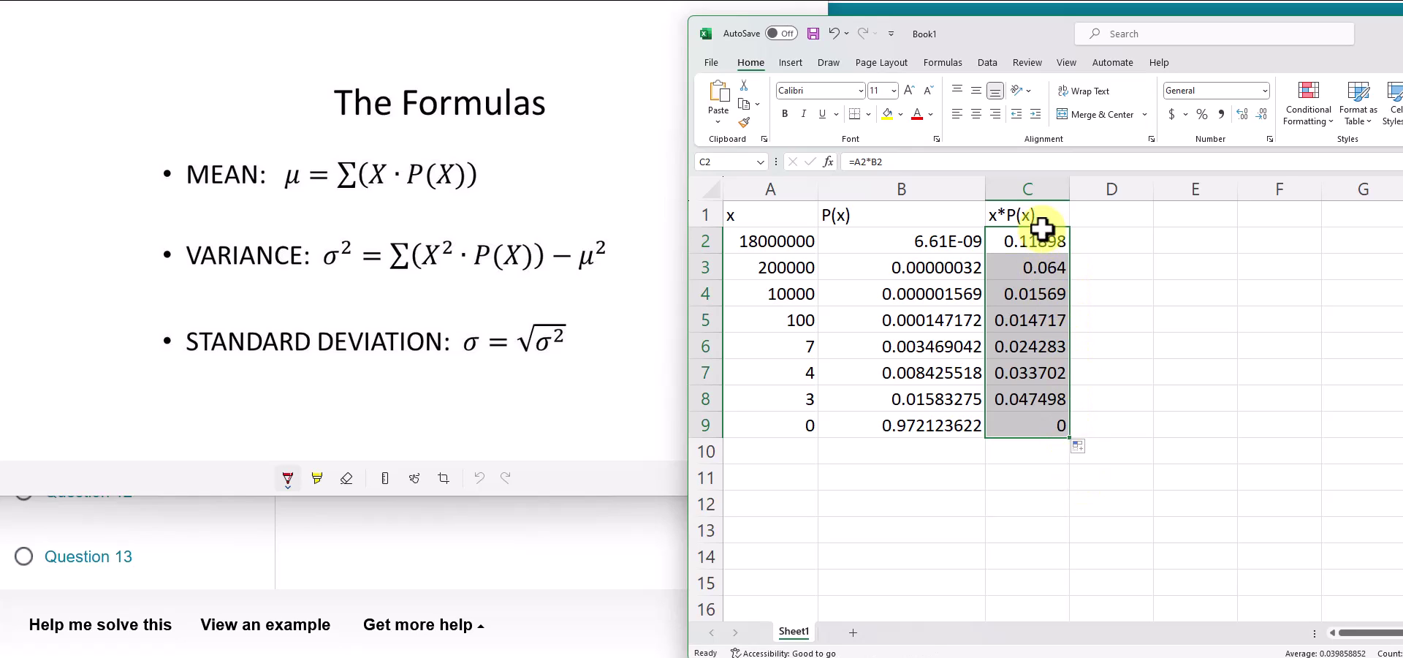
{"action": "left_click", "coordinate": [1029, 452]}
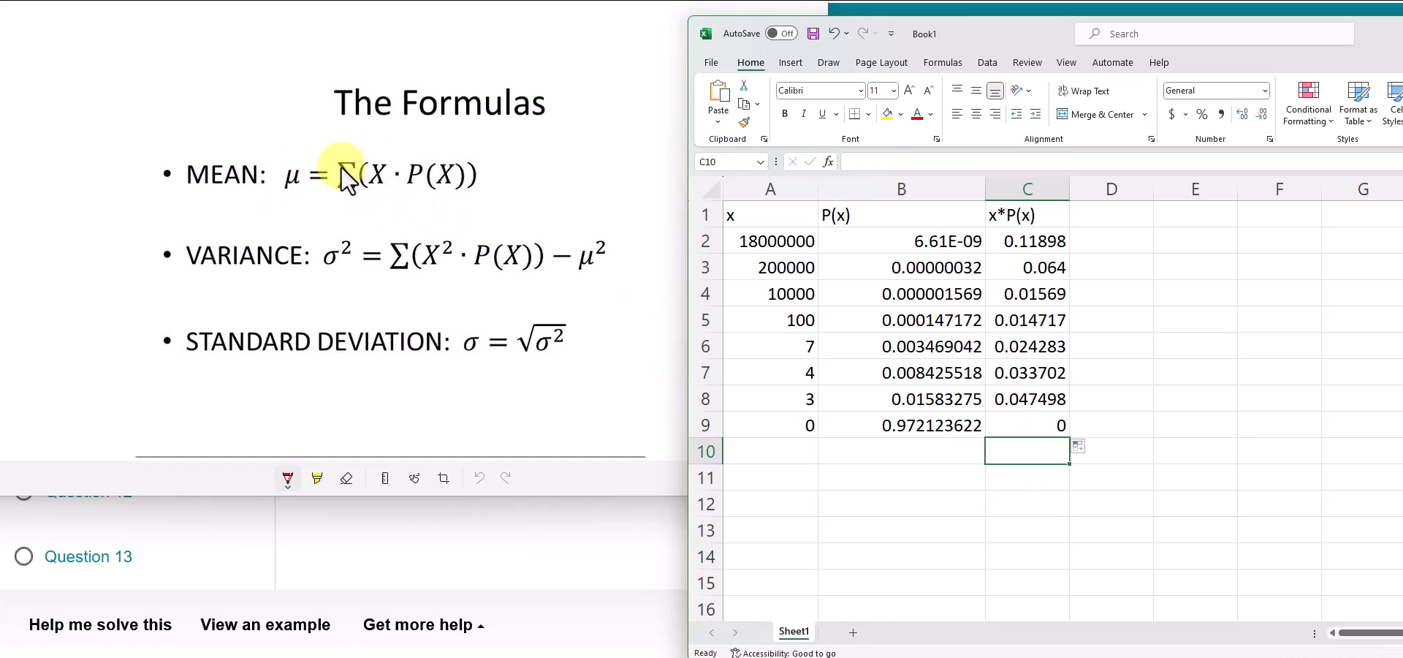
Label cell B10 'sum'
{"action": "left_click", "coordinate": [969, 456]}
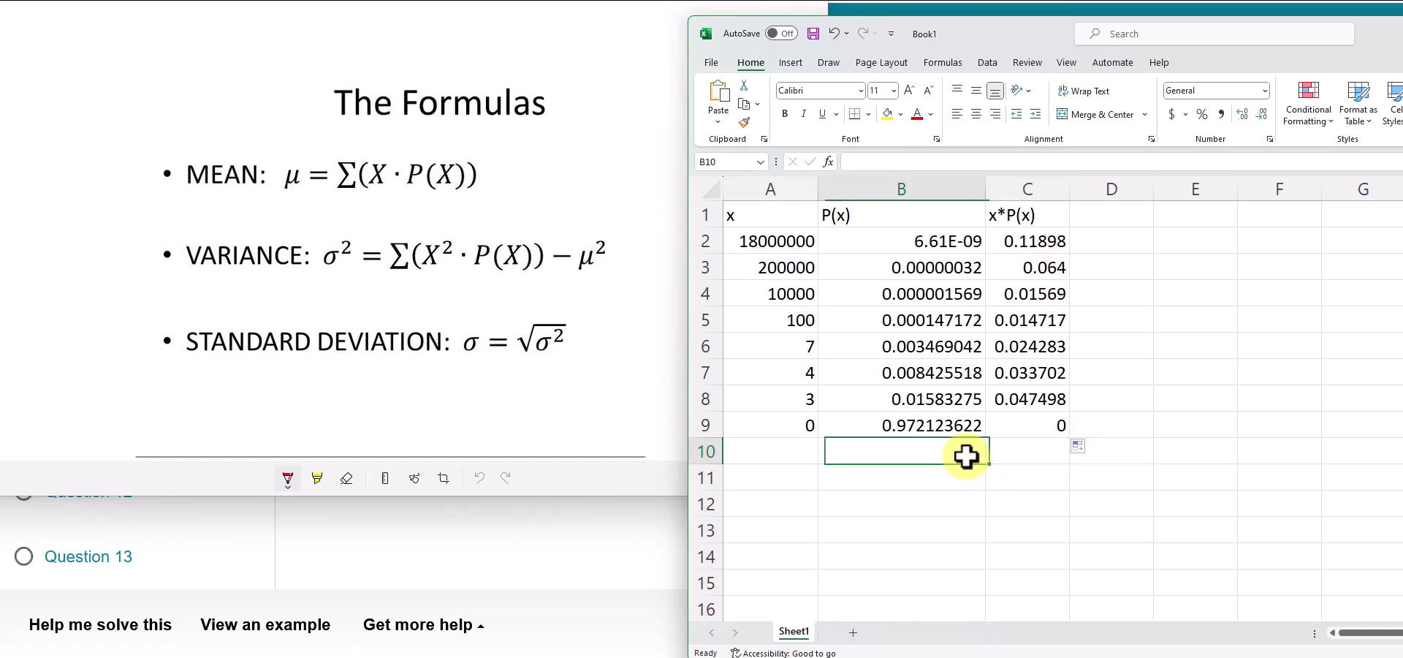
{"action": "type", "text": "sum"}
{"action": "key", "text": "Tab"}
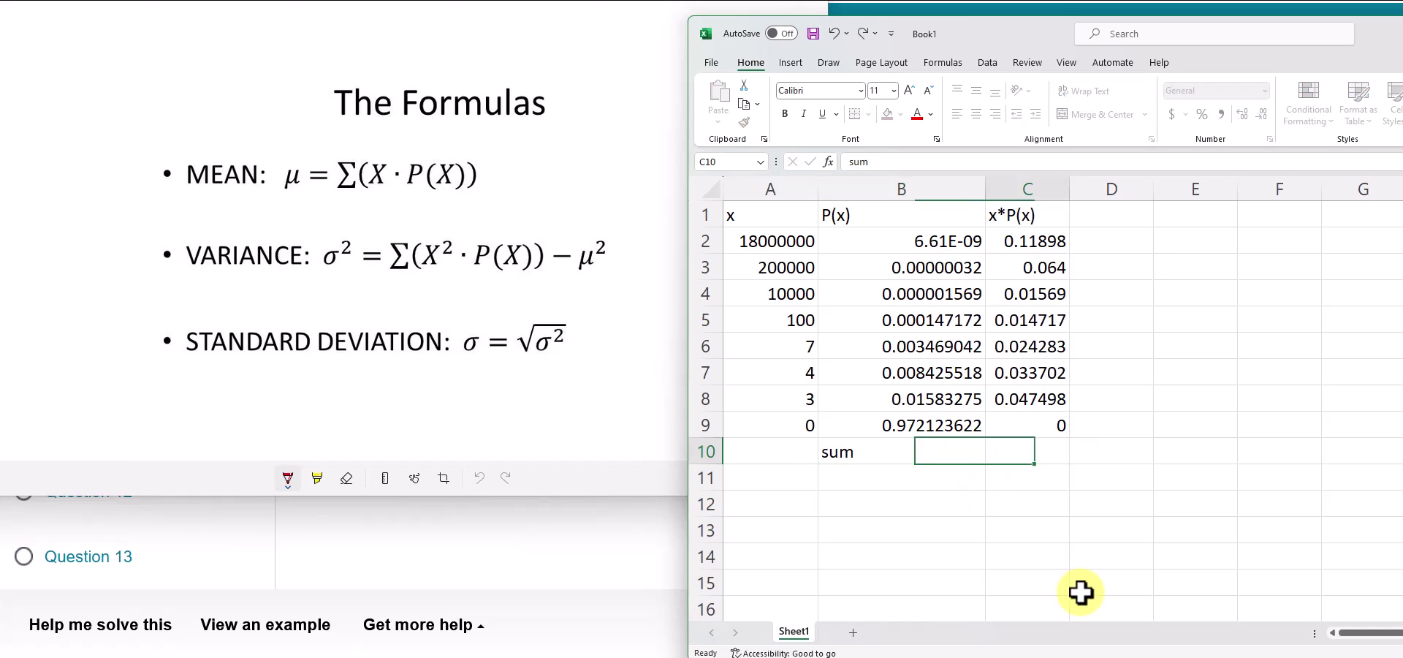
{"action": "key", "text": "Down"}
{"action": "key", "text": "Up"}
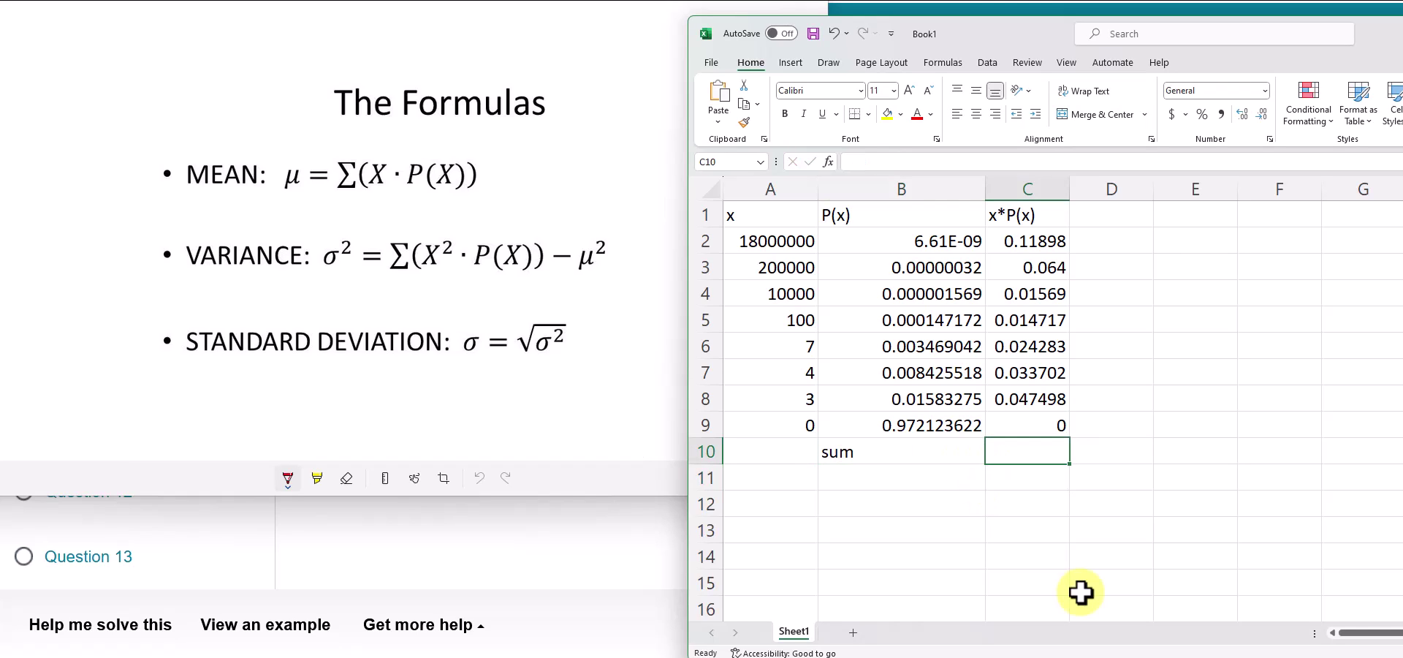
Total C2:C9 with =SUM in C10, giving 0.318871, and close the formulas window
{"action": "type", "text": "="}
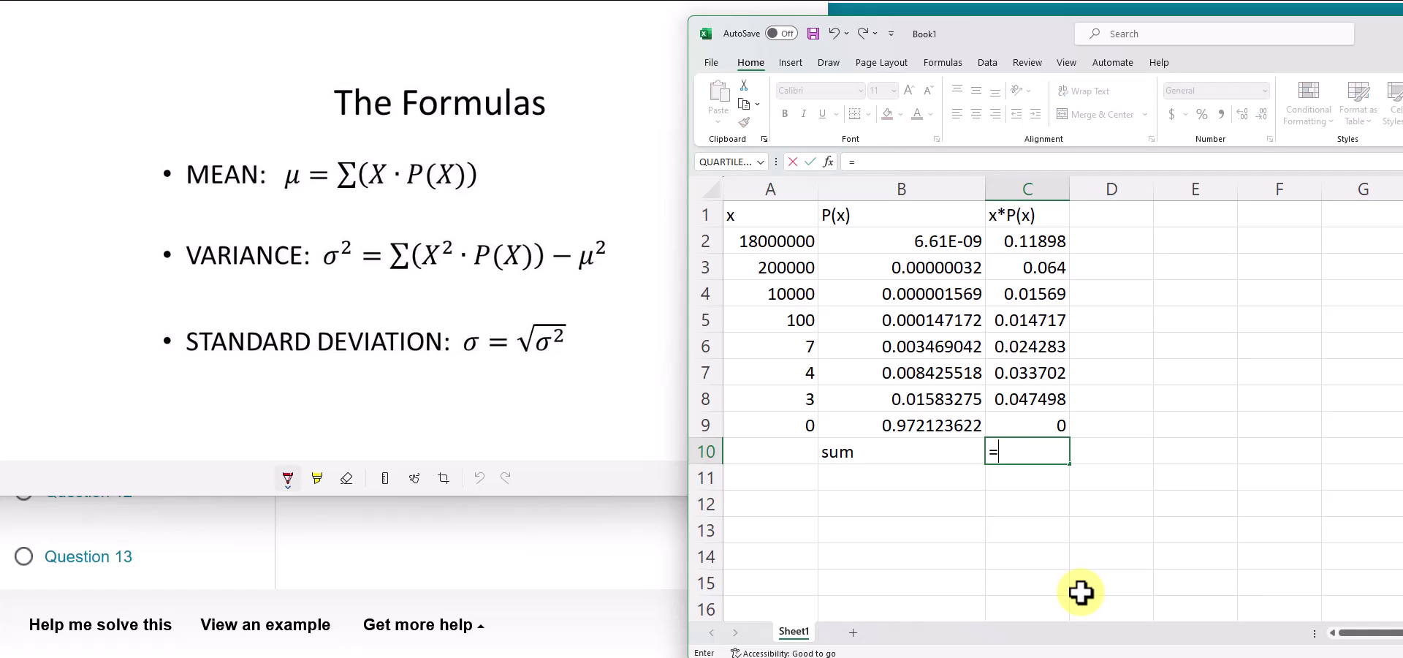
{"action": "type", "text": "sum("}
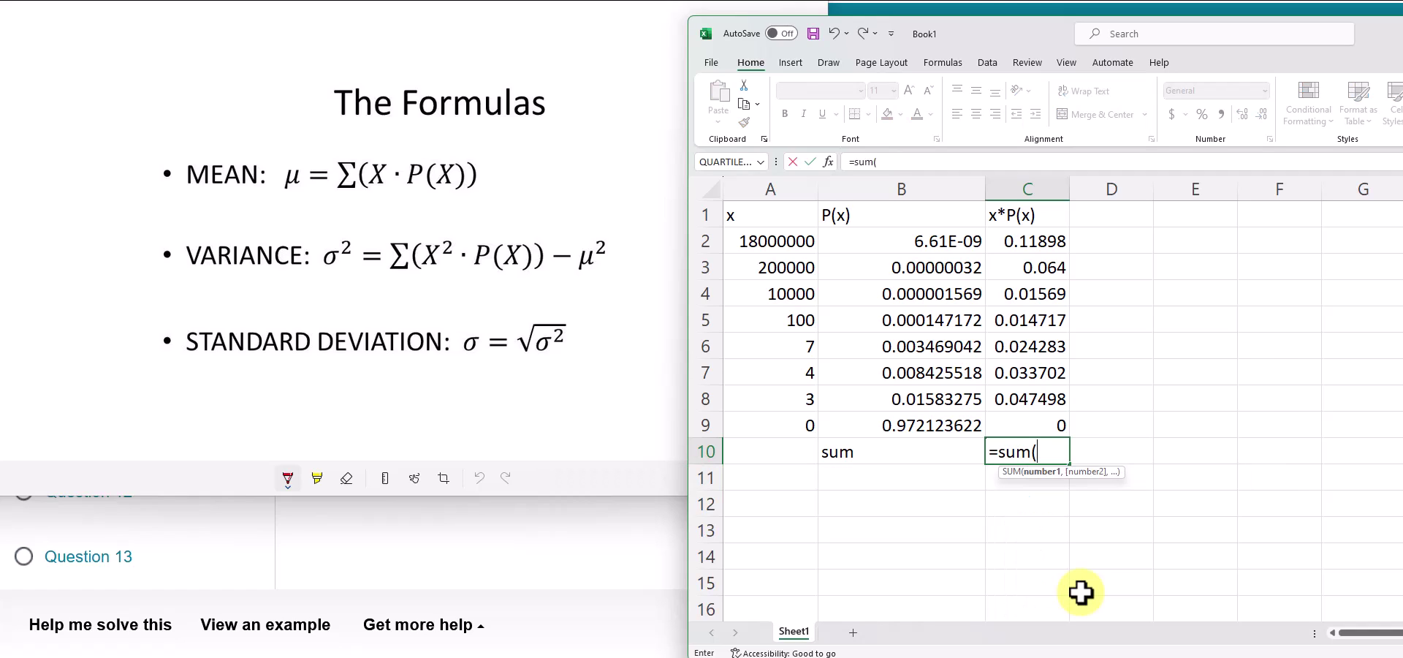
{"action": "left_click_drag", "start_coordinate": [1036, 242], "coordinate": [1027, 418]}
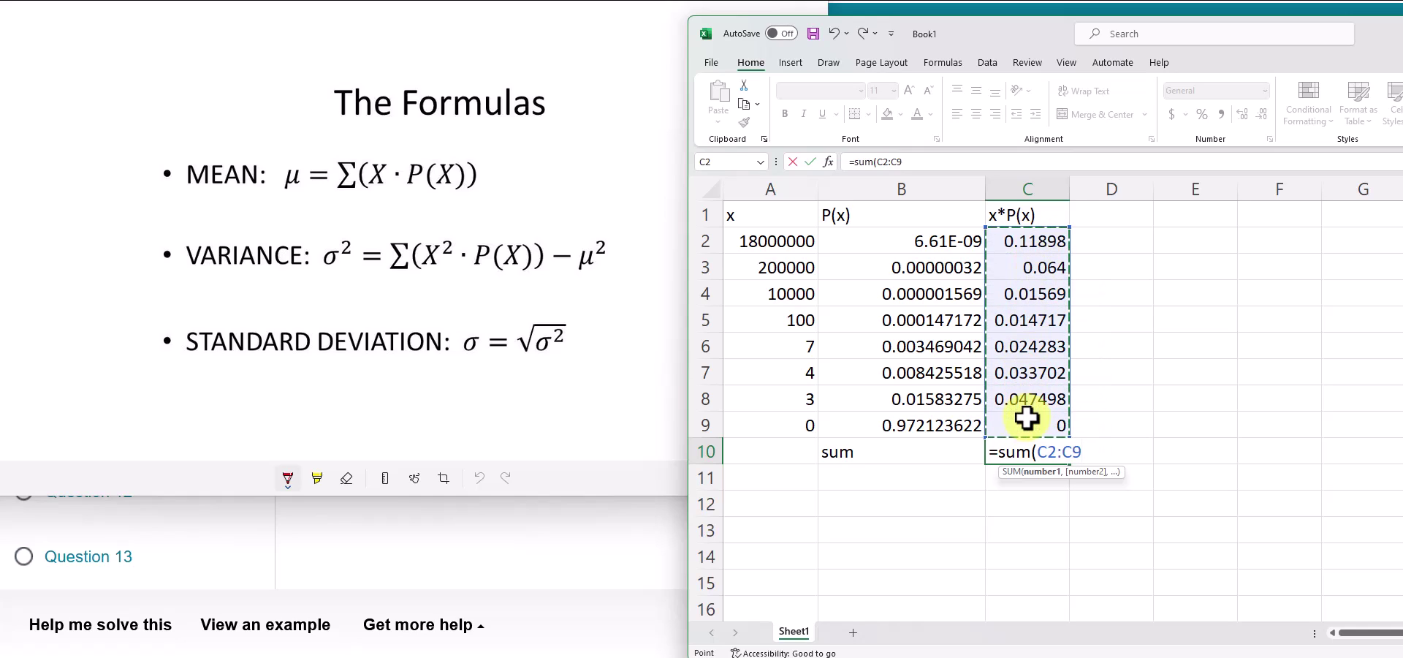
{"action": "type", "text": ")"}
{"action": "key", "text": "Return"}
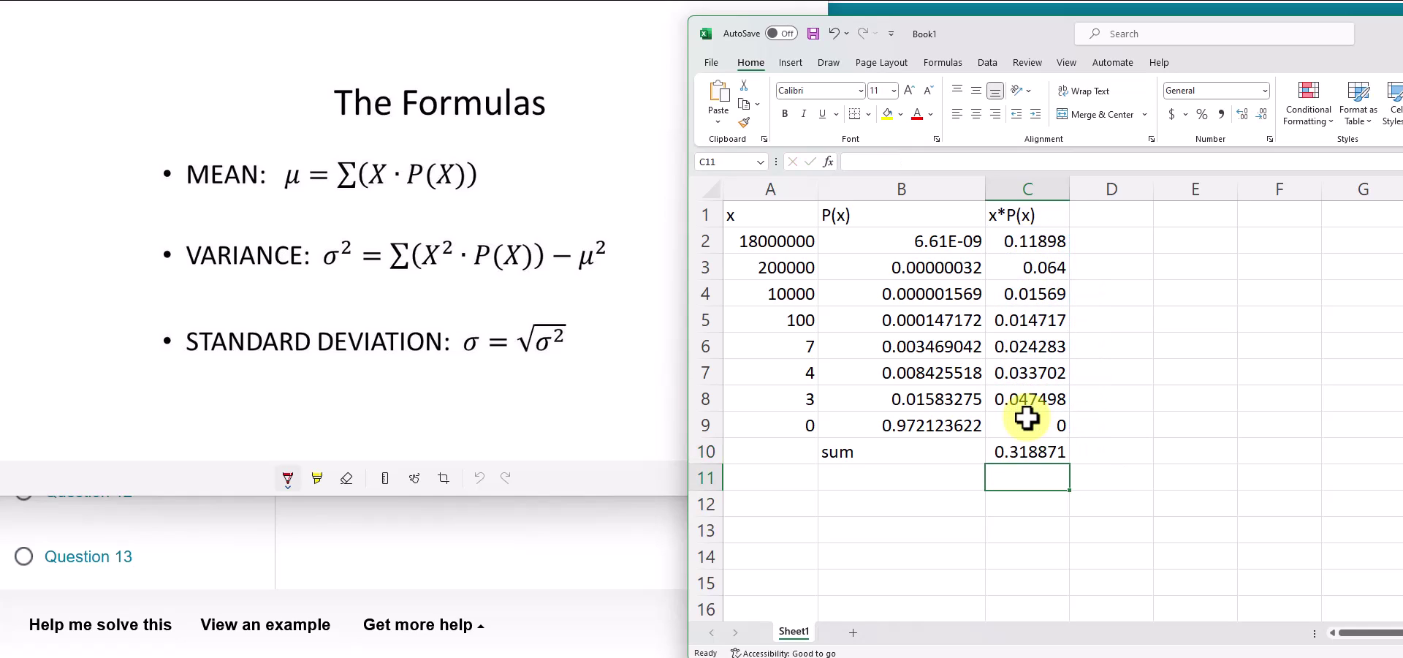
{"action": "left_click", "coordinate": [1076, 521]}
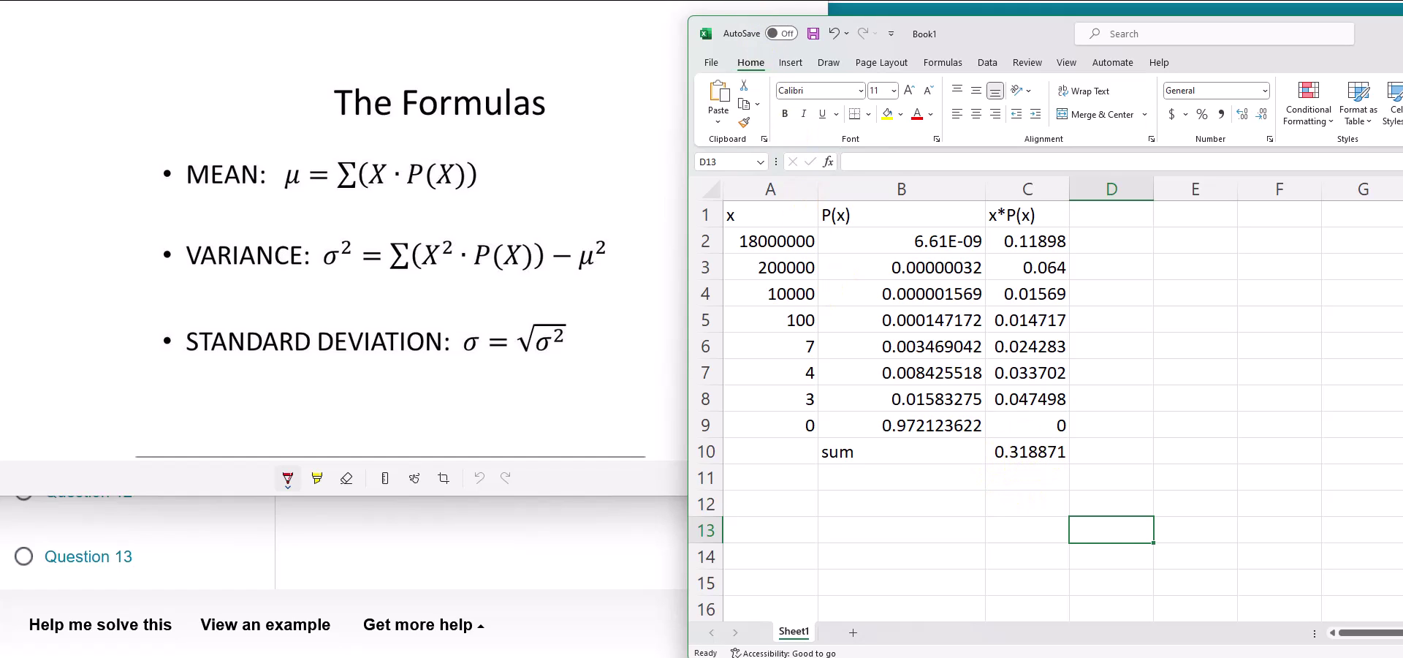
{"action": "key", "text": "alt+F4"}
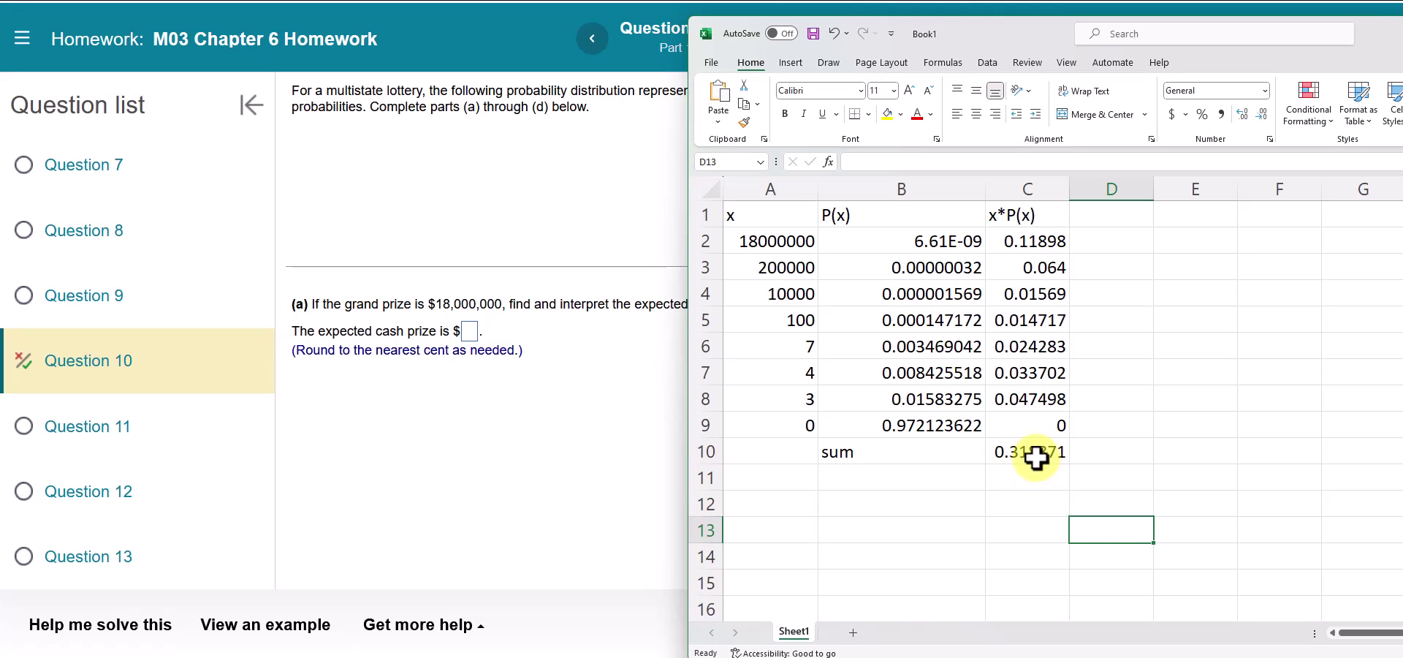
Submit $0.32 as the expected cash prize and check interpretation D about average winnings
{"action": "left_click", "coordinate": [467, 336]}
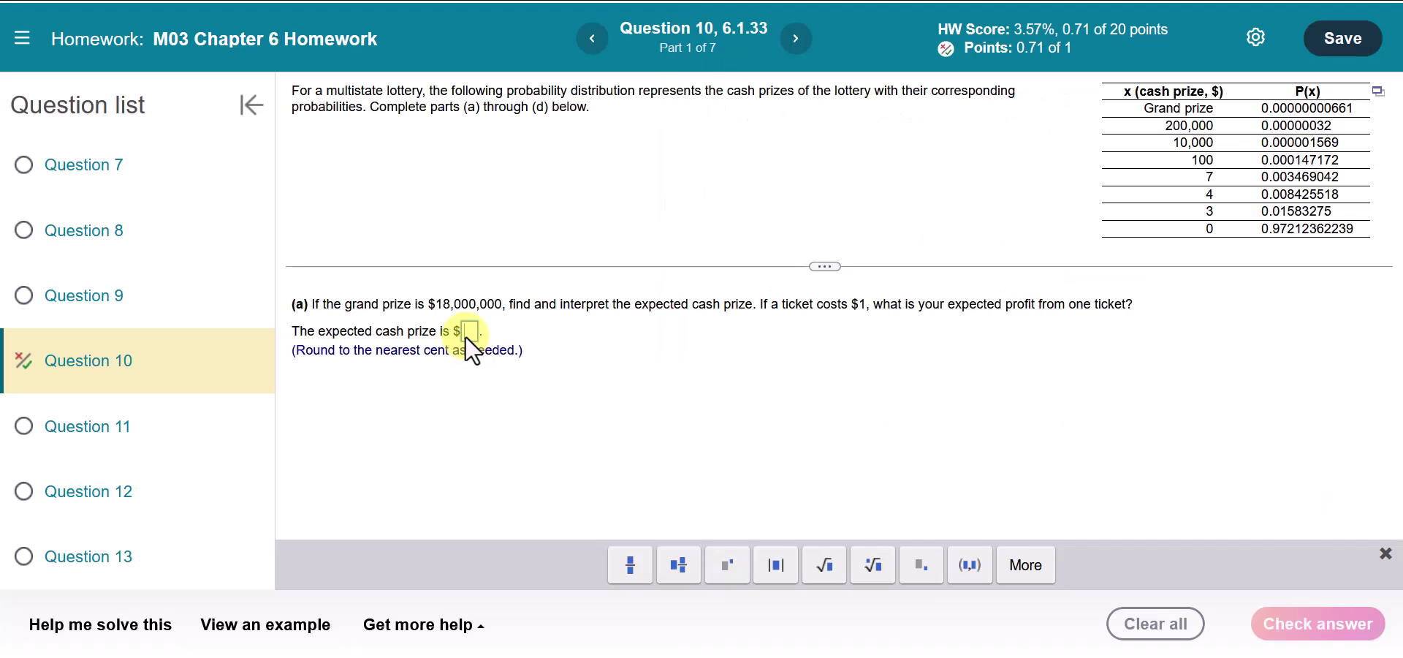
{"action": "key", "text": "Return"}
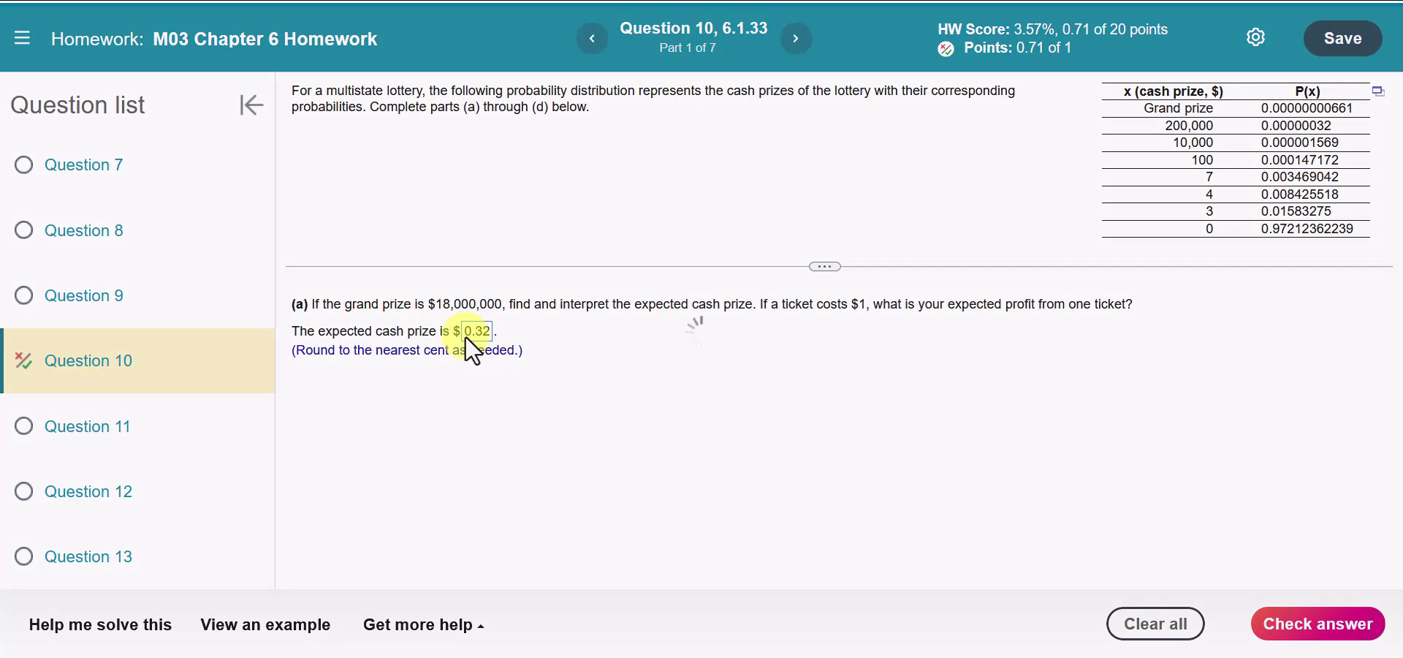
{"action": "left_click", "coordinate": [713, 374]}
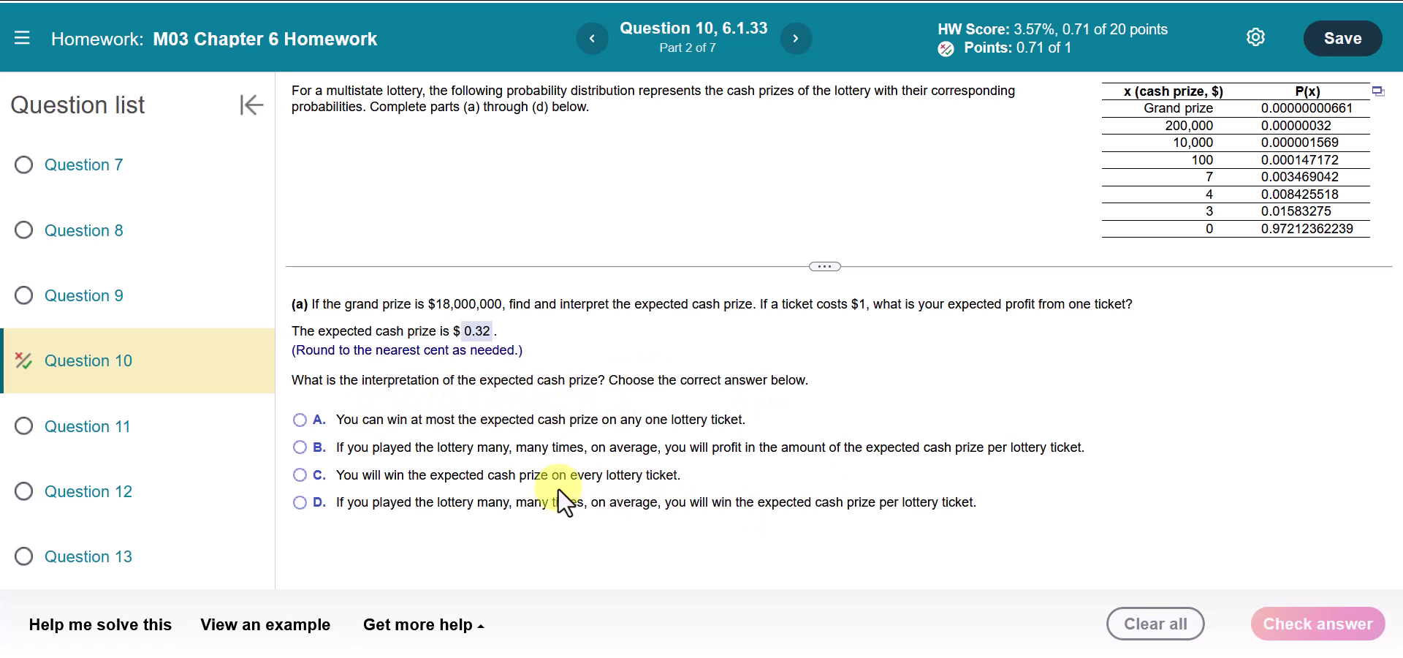
{"action": "left_click", "coordinate": [299, 503]}
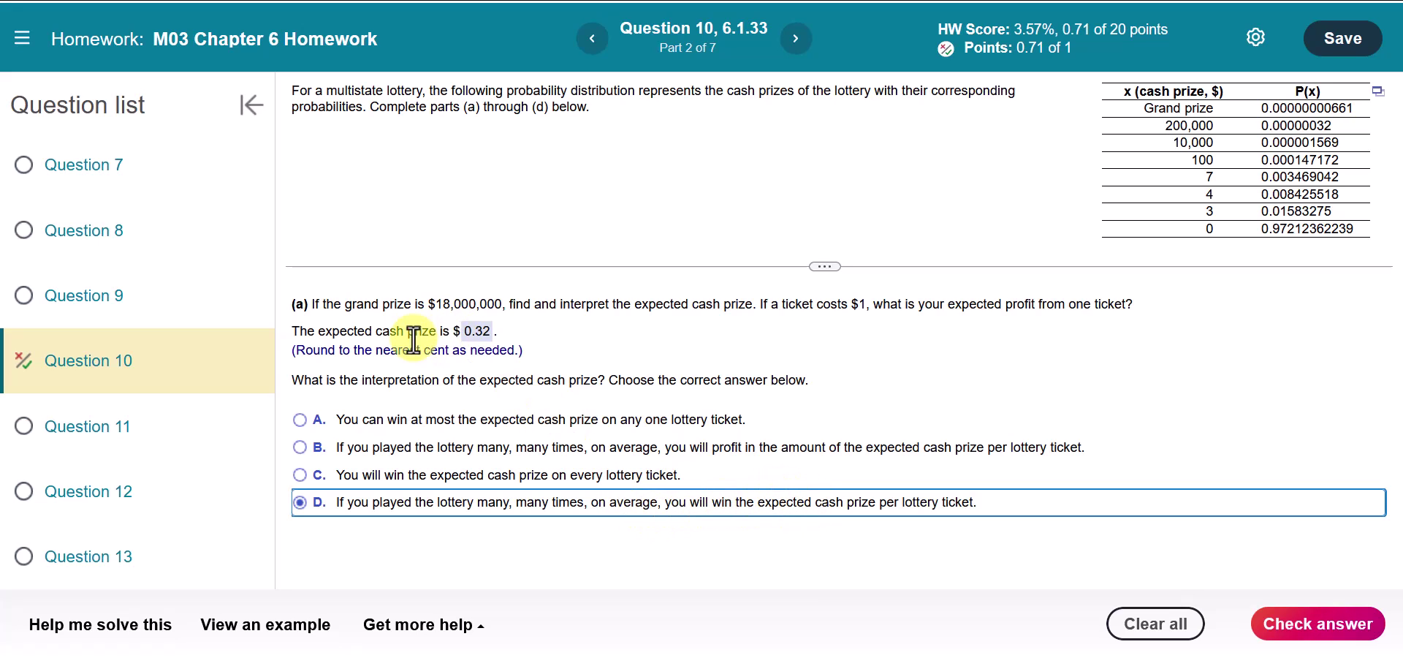
{"action": "left_click", "coordinate": [1279, 628]}
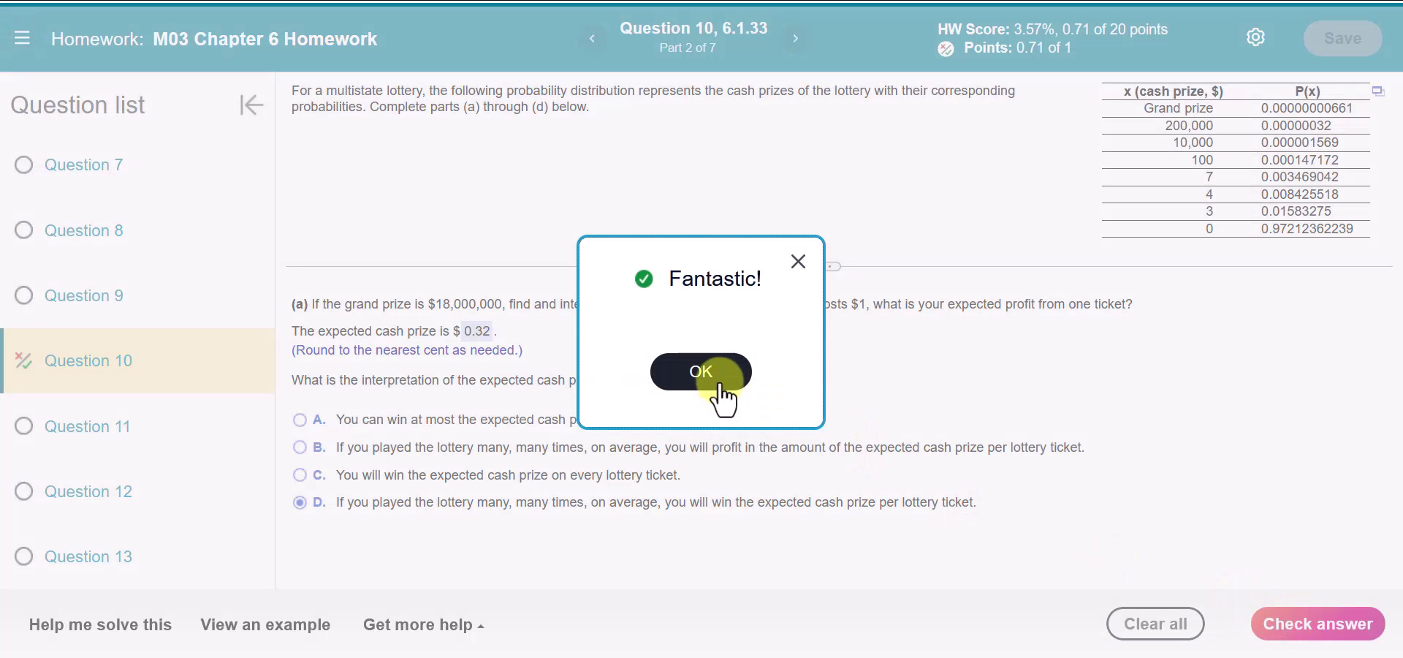
Dismiss the Fantastic! message and scroll down to the empty Part 3 expected-profit box
{"action": "left_click", "coordinate": [720, 392]}
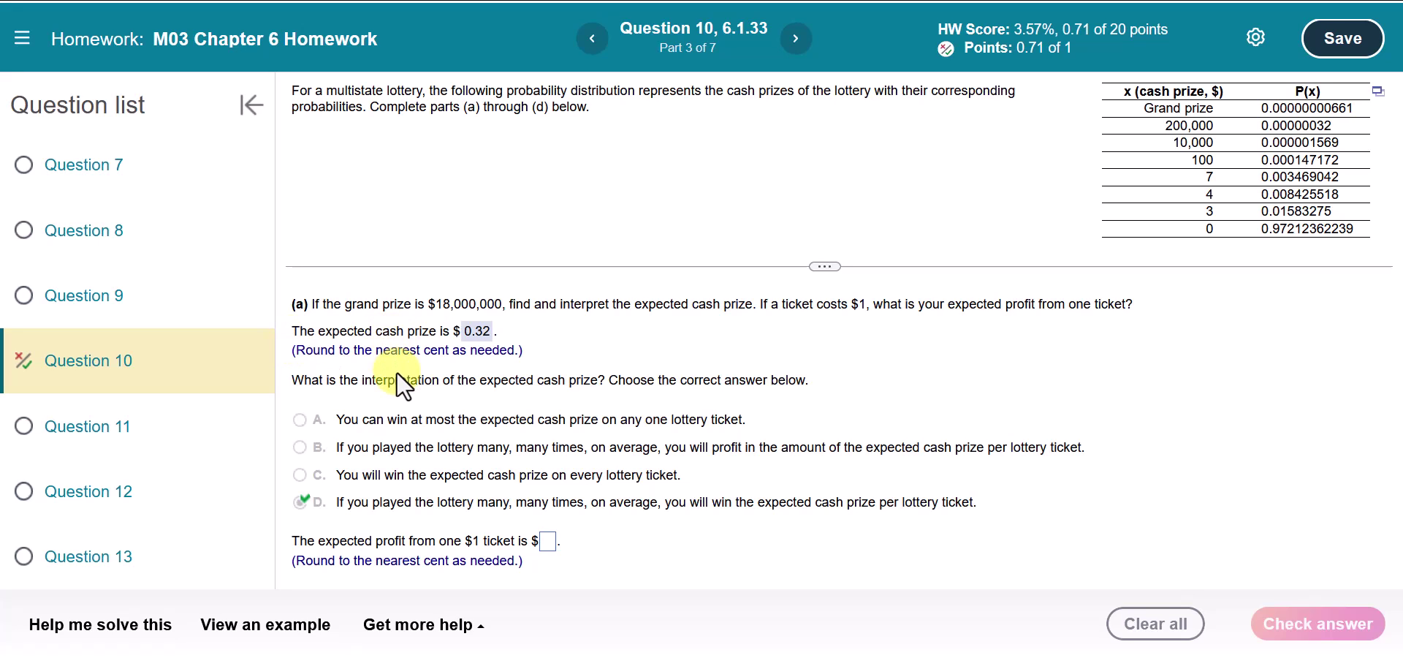
{"action": "scroll", "coordinate": [409, 475], "scroll_direction": "down", "scroll_amount": 1}
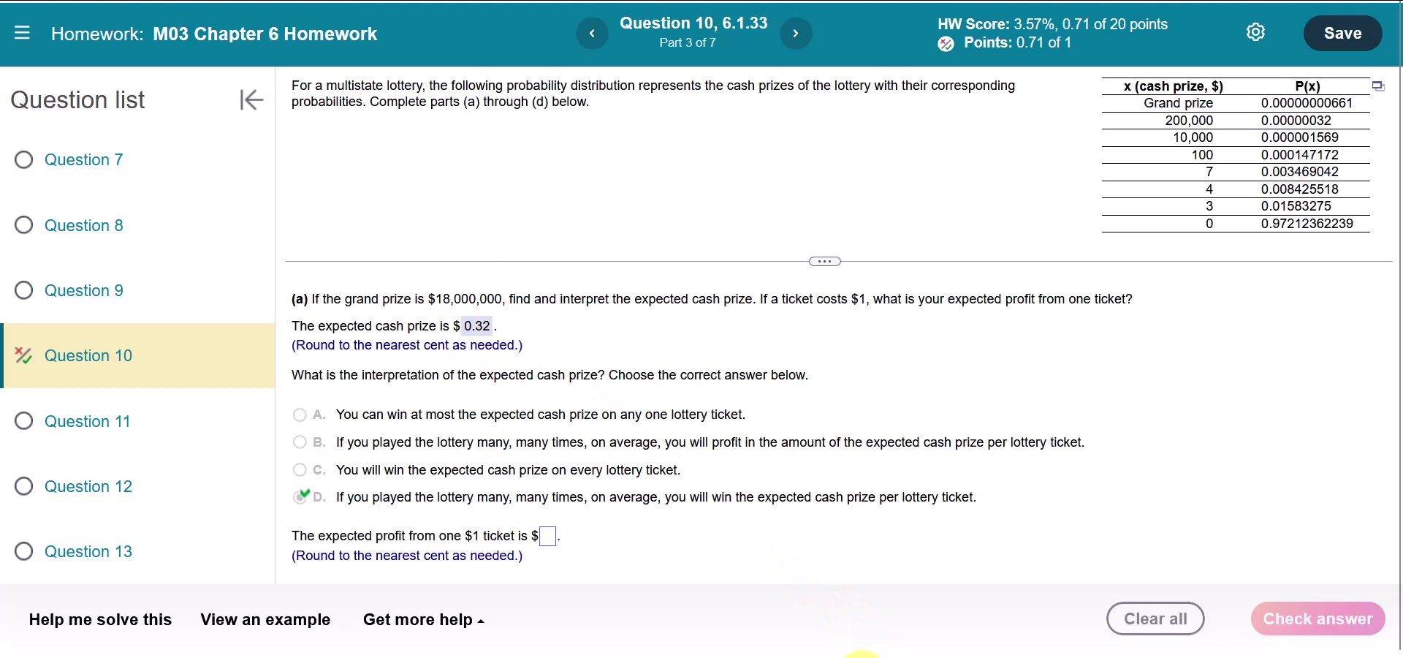
Compute 0.32 − 1 = −0.68 in Calculator for the expected profit
{"action": "left_click", "coordinate": [859, 656]}
{"action": "left_click", "coordinate": [192, 146]}
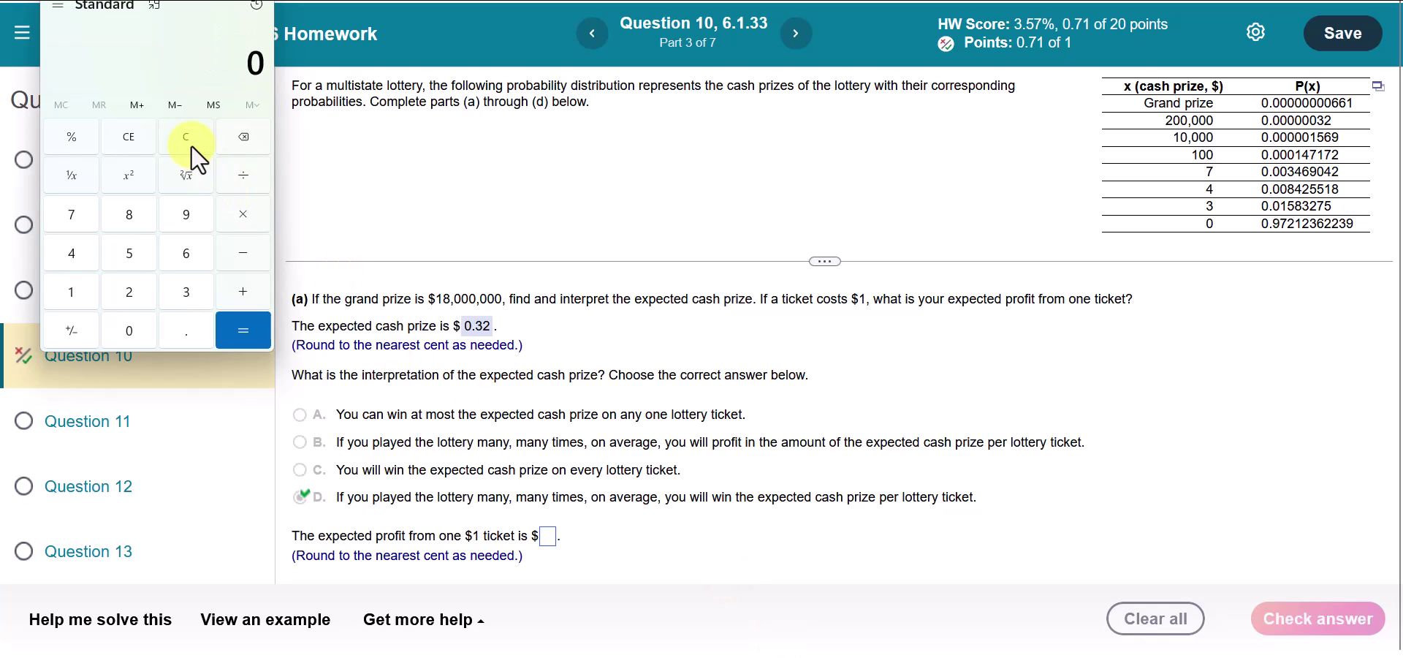
{"action": "type", "text": ".32"}
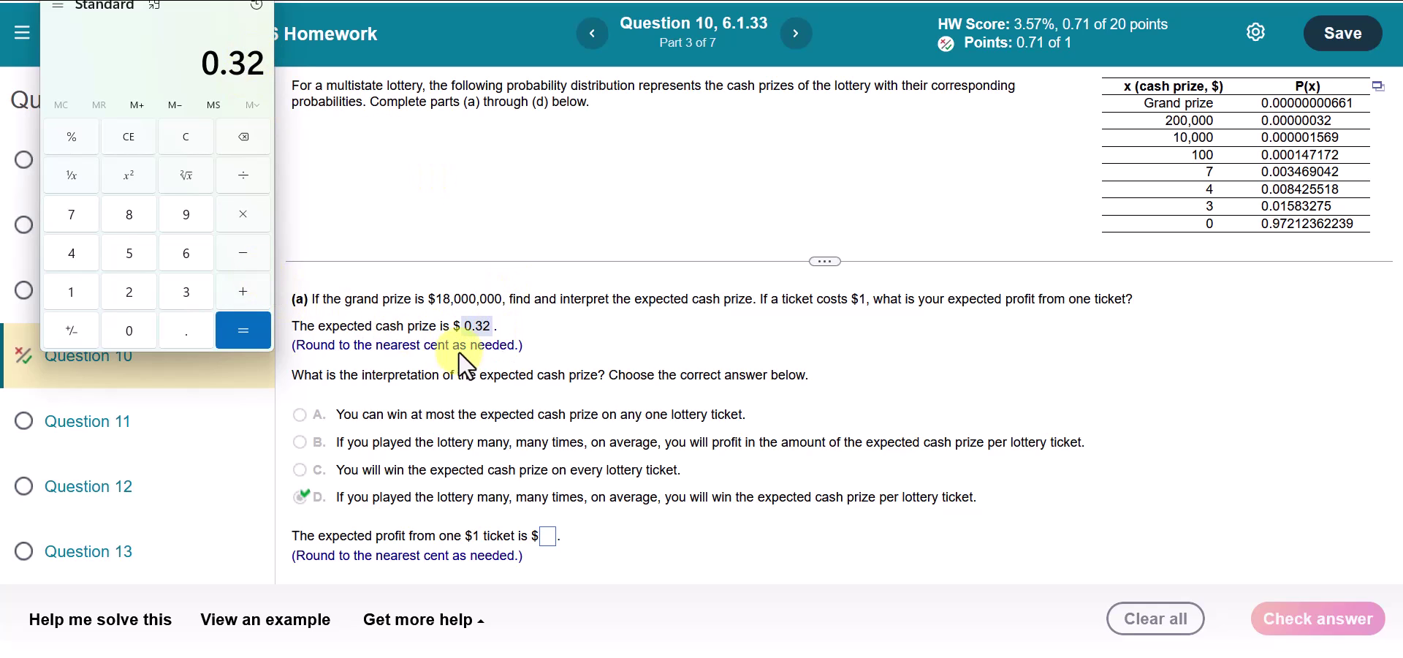
{"action": "left_click", "coordinate": [239, 254]}
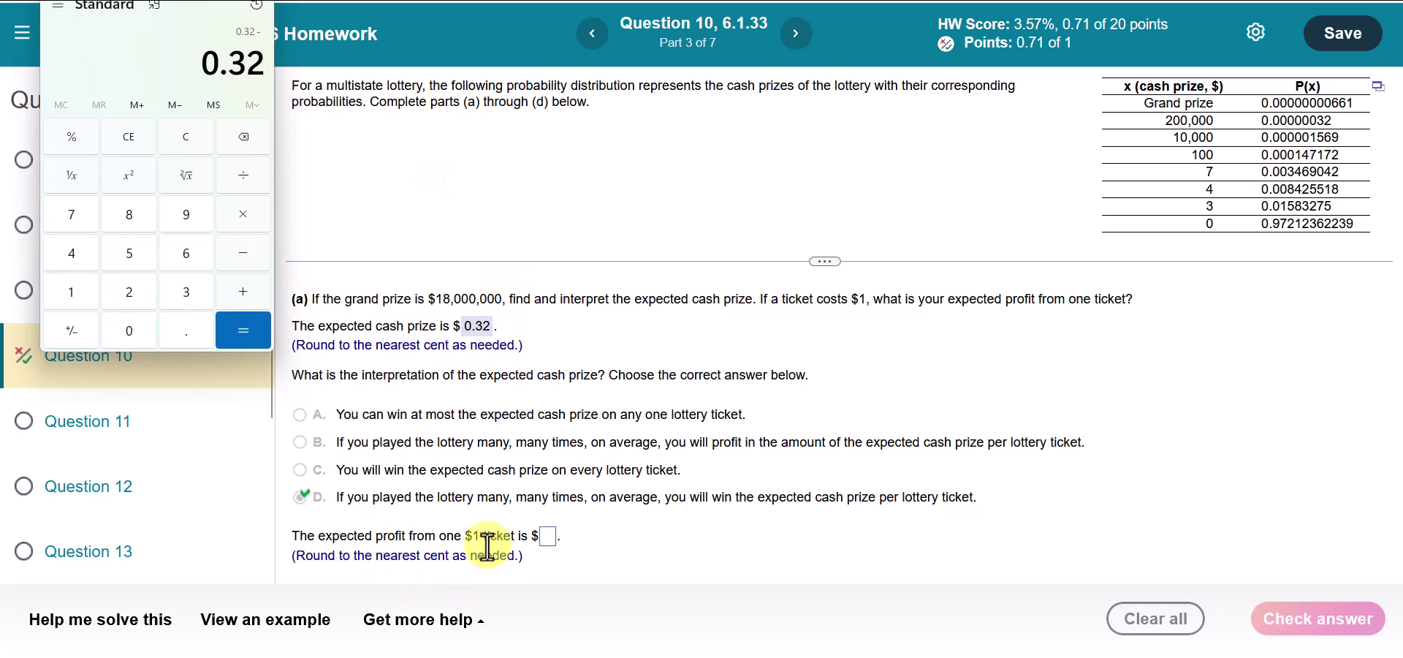
{"action": "left_click", "coordinate": [71, 291]}
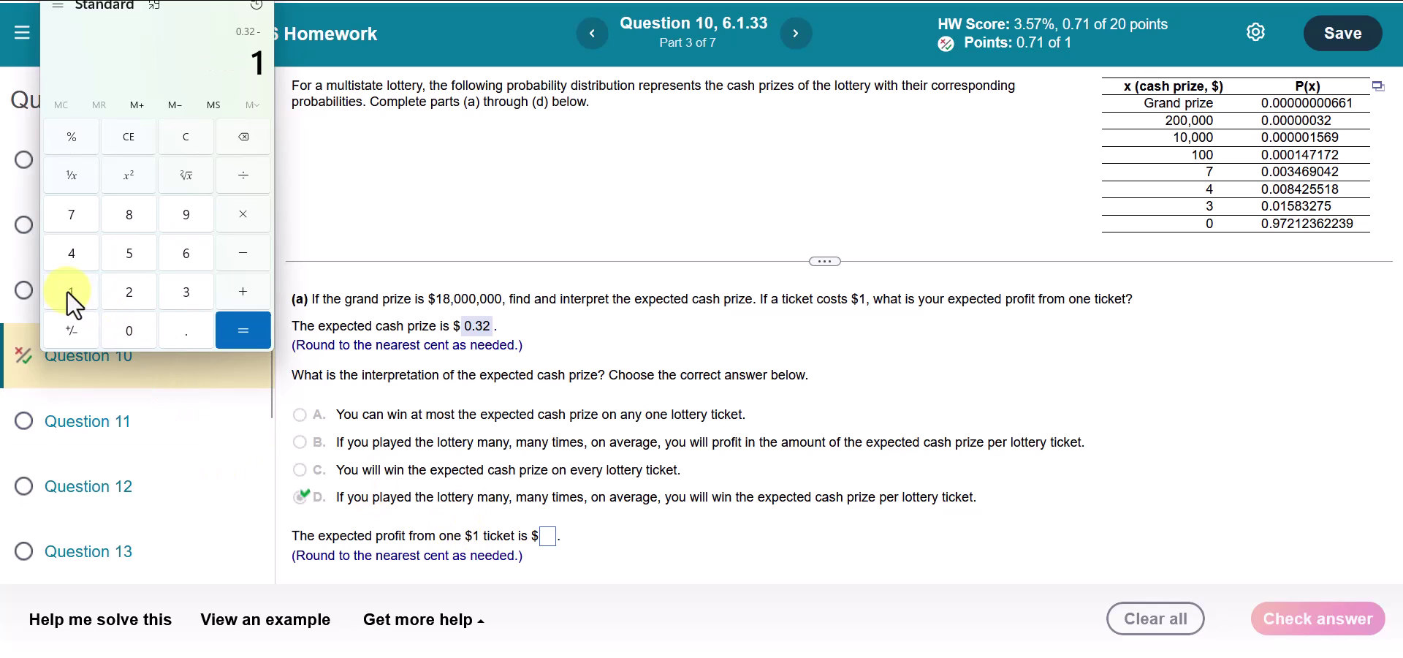
{"action": "left_click", "coordinate": [253, 341]}
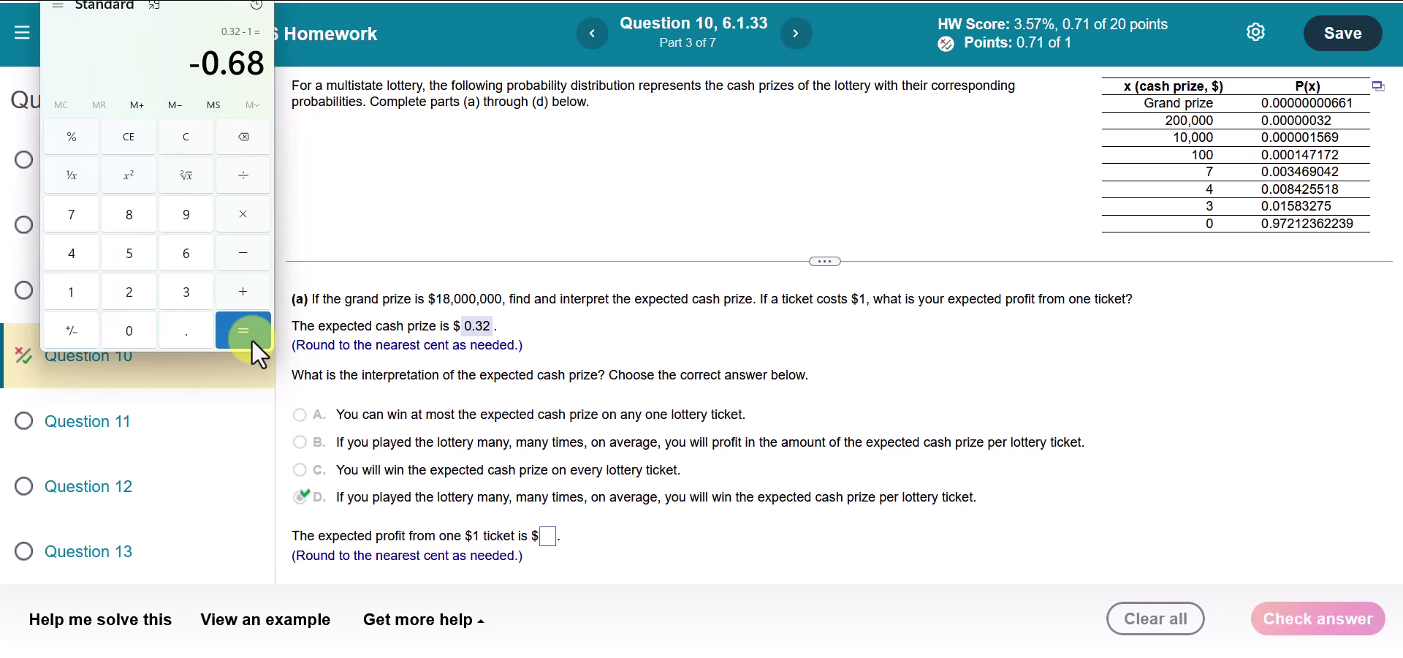
{"action": "left_click", "coordinate": [543, 542]}
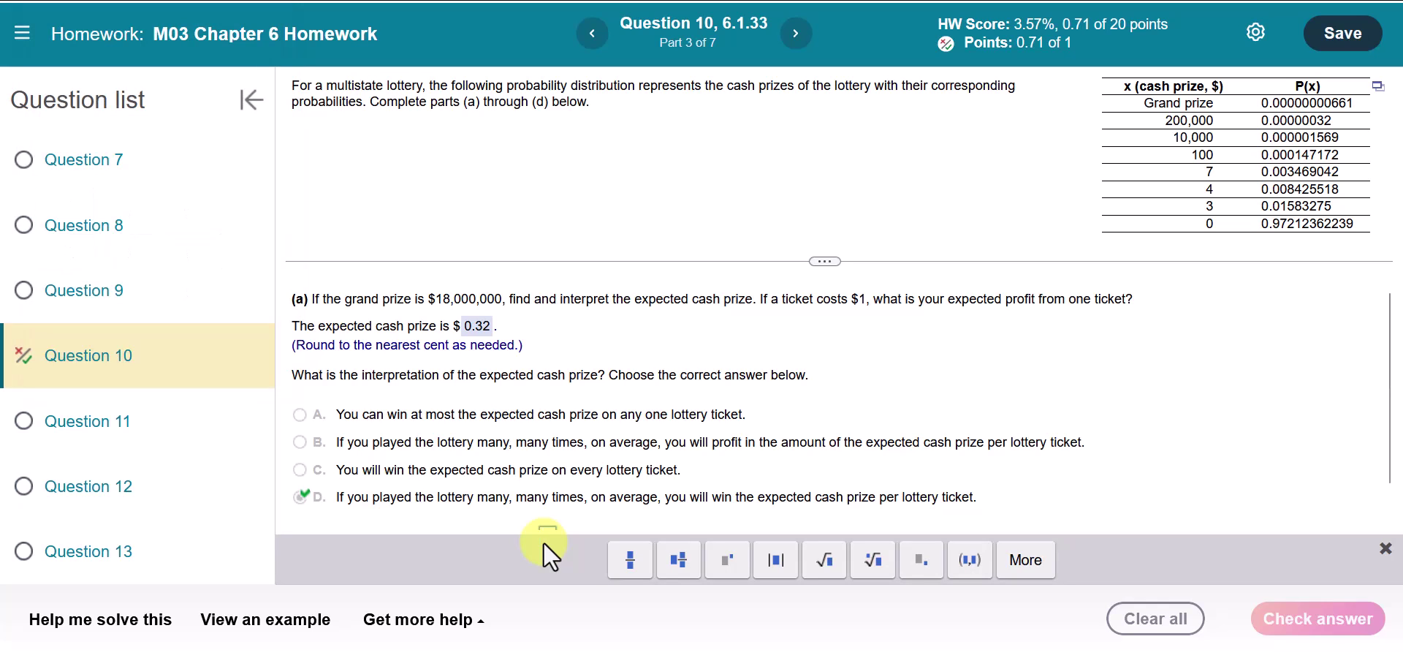
Enter −0.68 as the expected profit, check it, and dismiss the Good job! message
{"action": "type", "text": "-0.3"}
{"action": "key", "text": "BackSpace"}
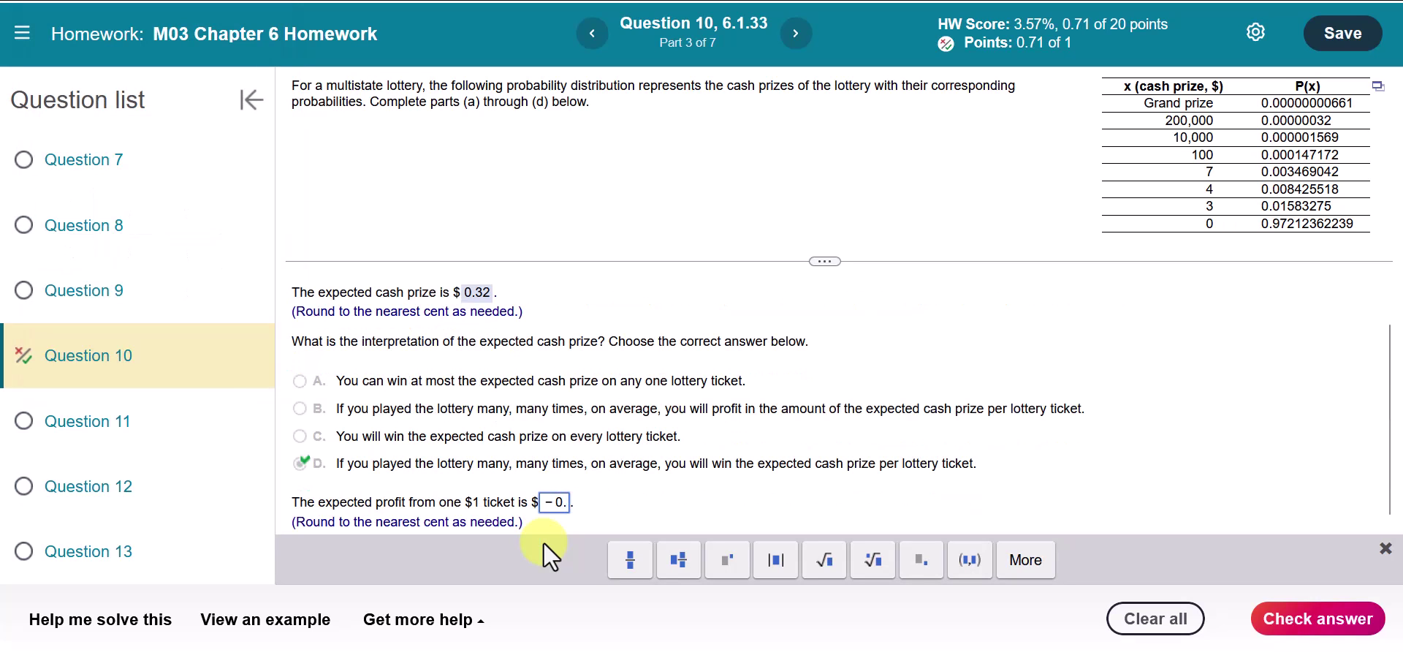
{"action": "type", "text": "68"}
{"action": "left_click", "coordinate": [1317, 618]}
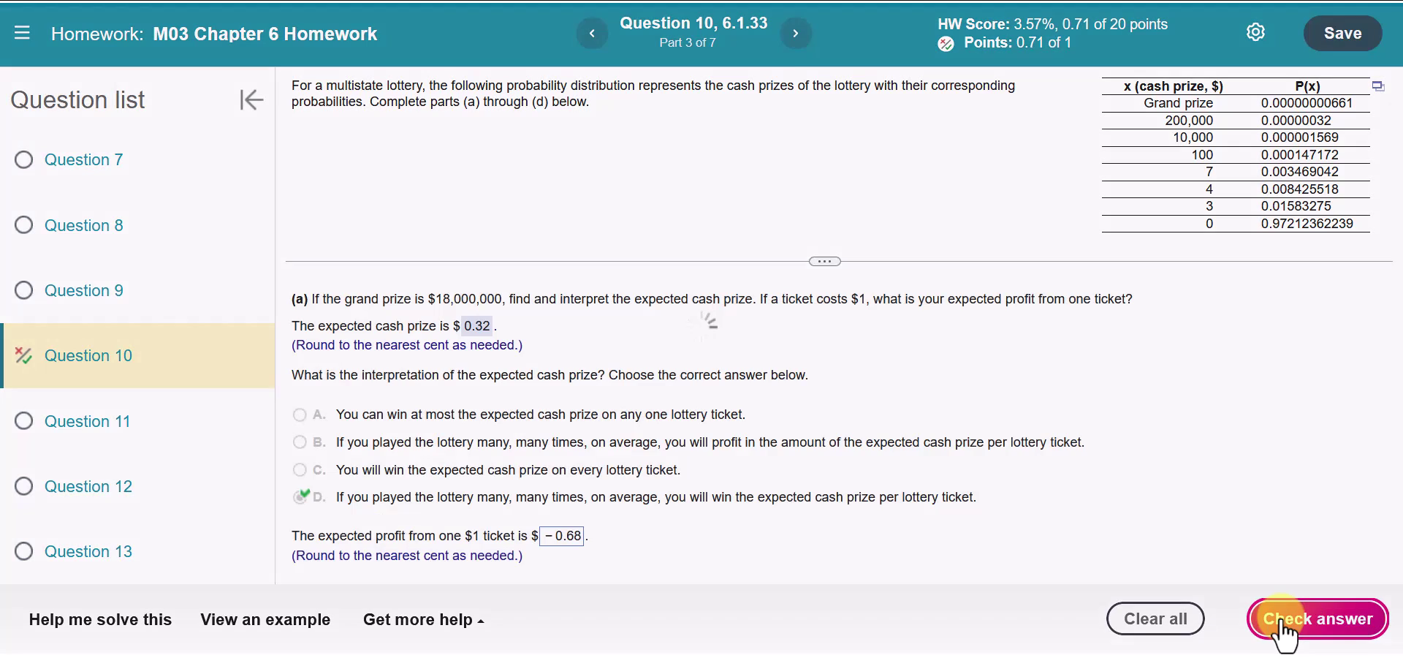
{"action": "left_click", "coordinate": [722, 388]}
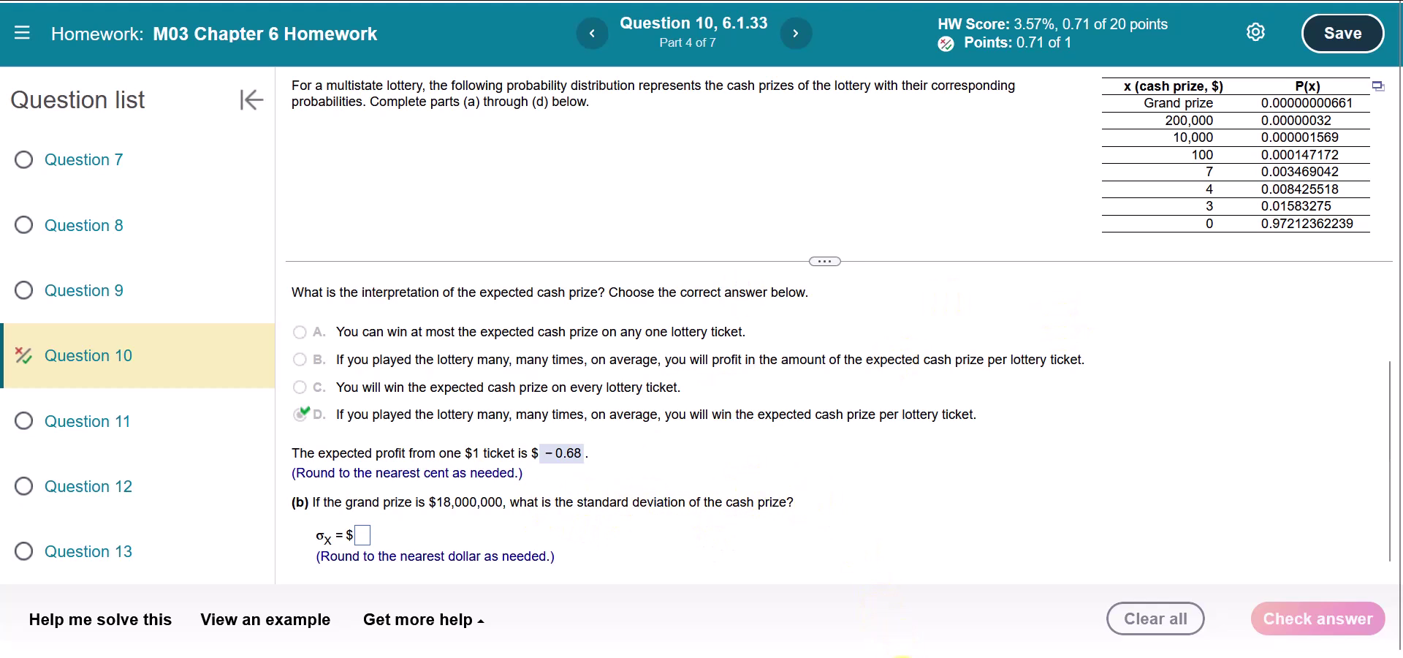
{"action": "key", "text": "alt+Tab"}
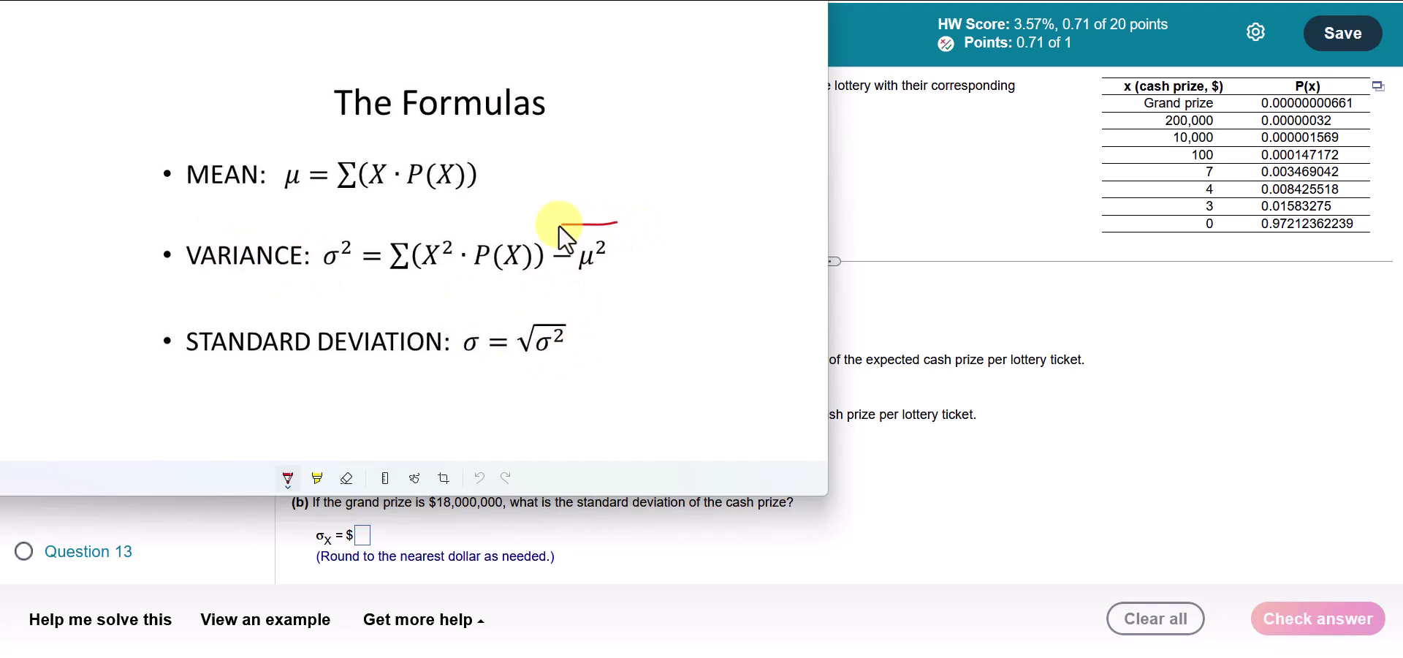
Box the variance formula in red and highlight its Σ(X²·P(X)) term
{"action": "mouse_move", "coordinate": [384, 238]}
{"action": "left_mouse_down"}
{"action": "mouse_move", "coordinate": [488, 292]}
{"action": "mouse_move", "coordinate": [630, 281]}
{"action": "left_mouse_up"}
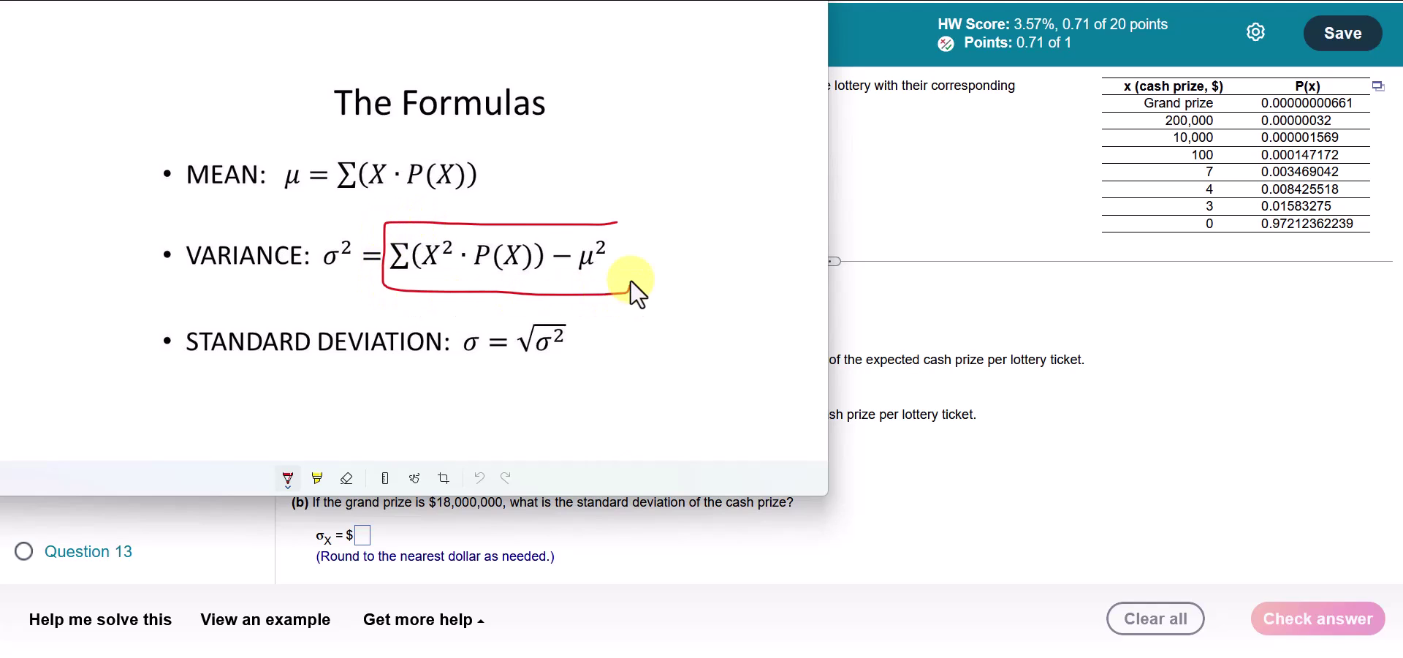
{"action": "left_click_drag", "start_coordinate": [627, 227], "coordinate": [627, 227]}
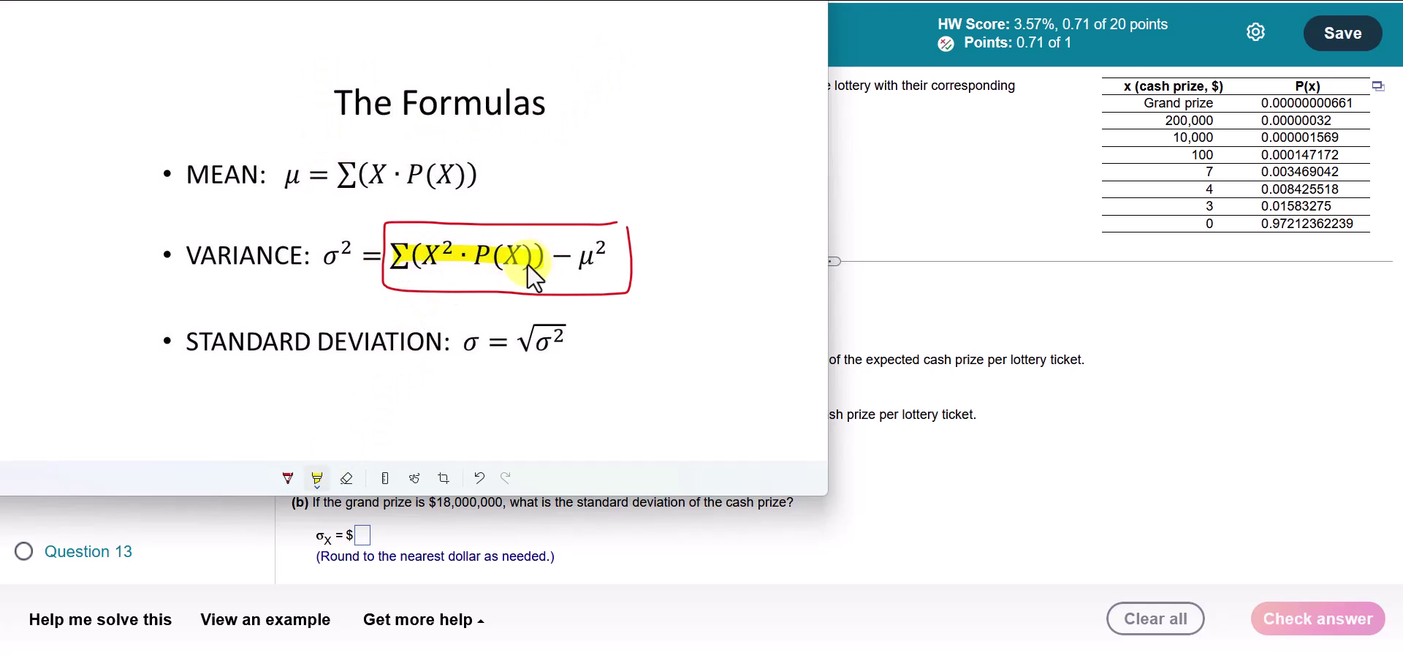
{"action": "left_click_drag", "start_coordinate": [528, 265], "coordinate": [528, 264]}
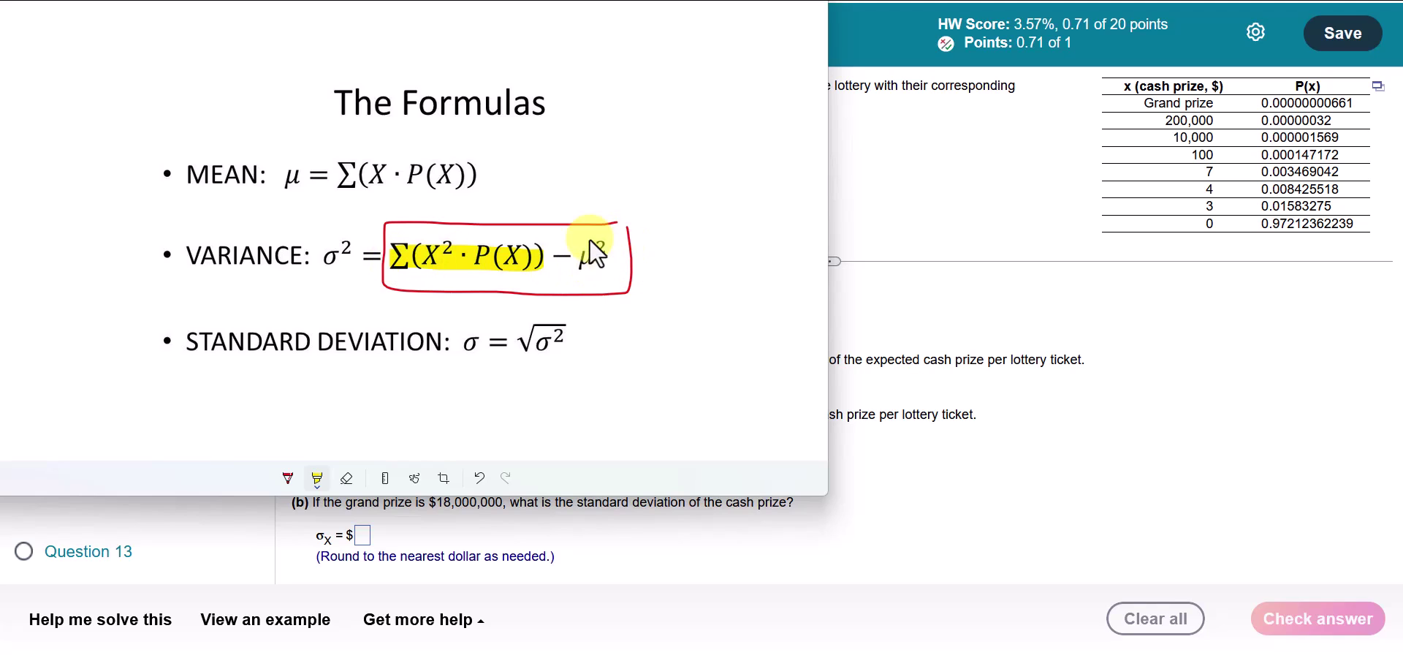